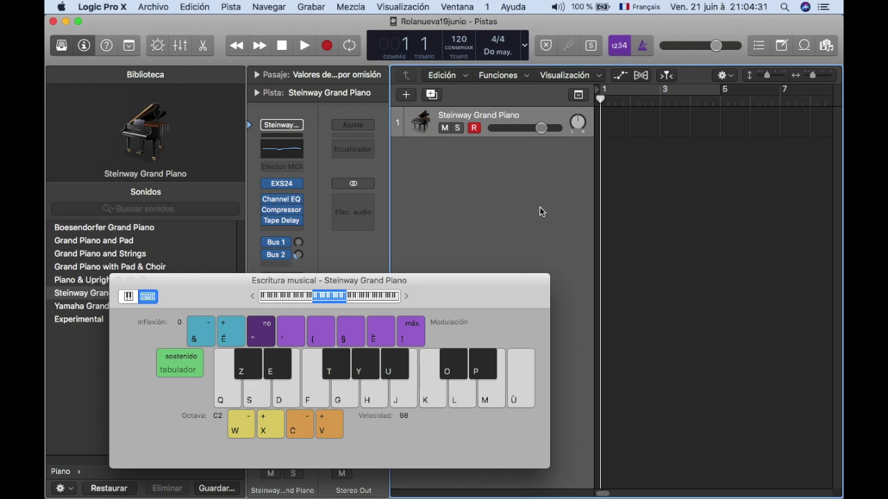
- Build the C major triad in root position from C, E and G on the Steinway Grand Piano, and repeat it
{"action": "key", "text": "q"}
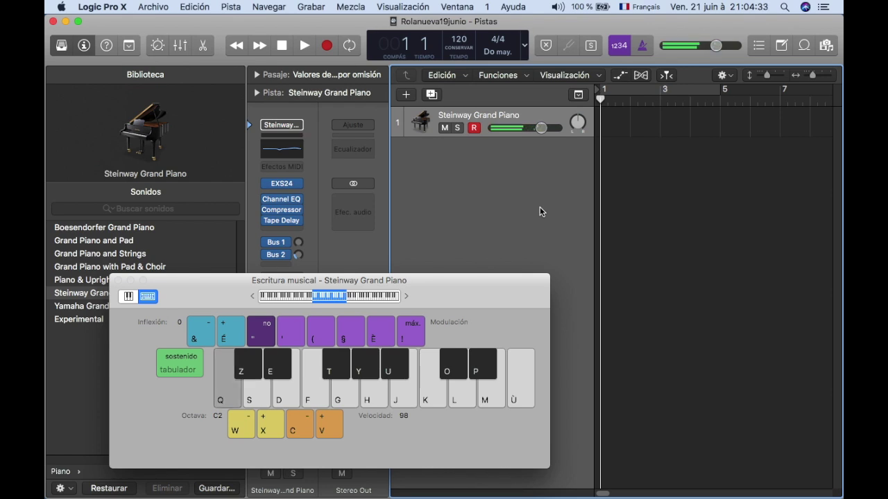
{"action": "key", "text": "d"}
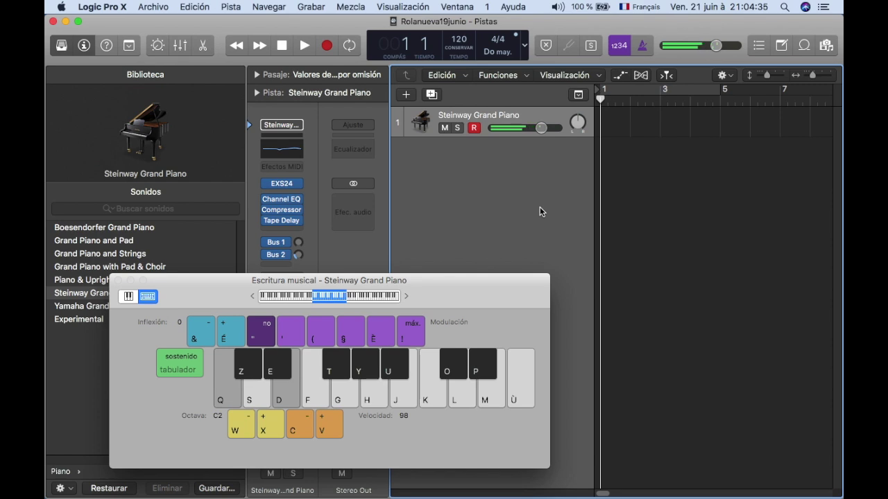
{"action": "key", "text": "g"}
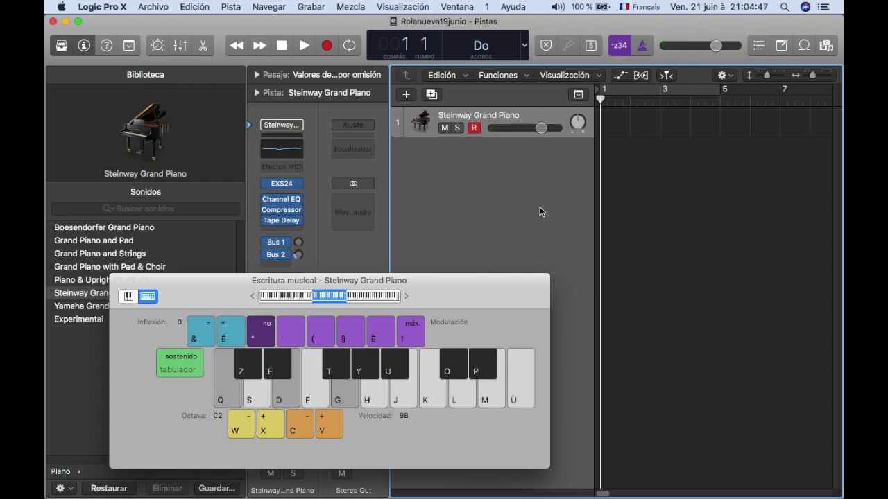
{"action": "key", "text": "q+d"}
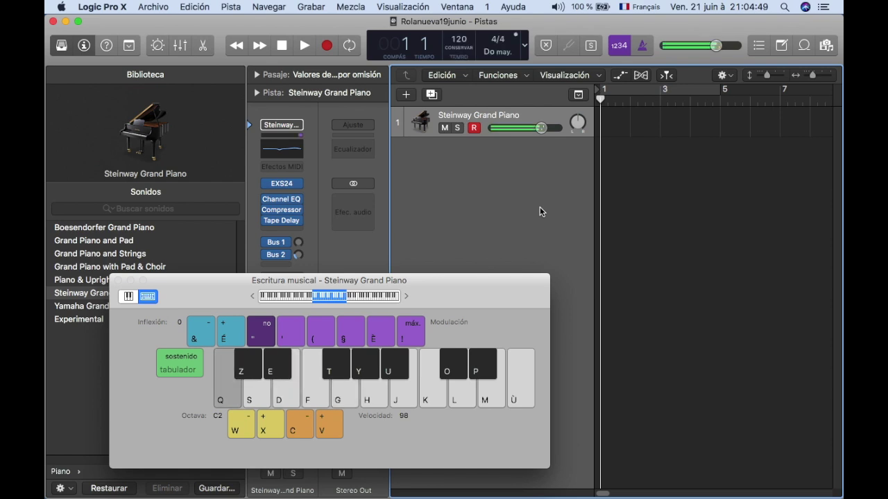
{"action": "key", "text": "g"}
{"action": "key", "text": "q+d"}
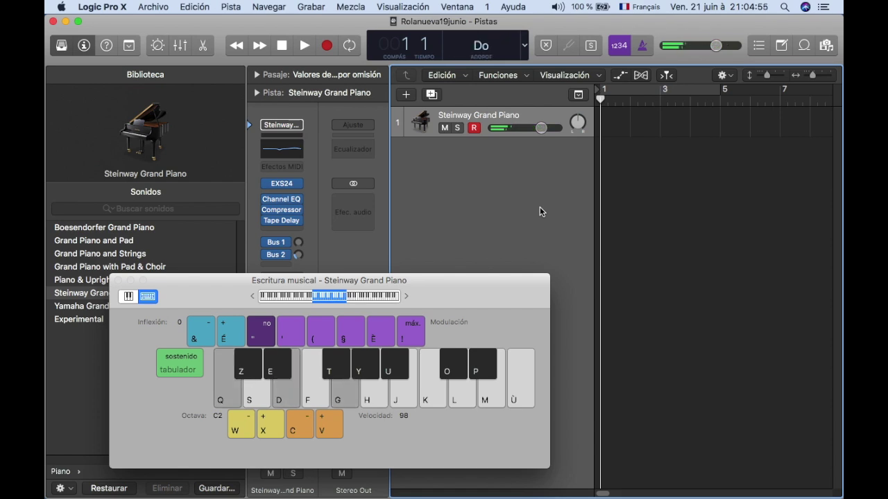
- Play the C major triad in first inversion, using E, G and the upper C
{"action": "key", "text": "d"}
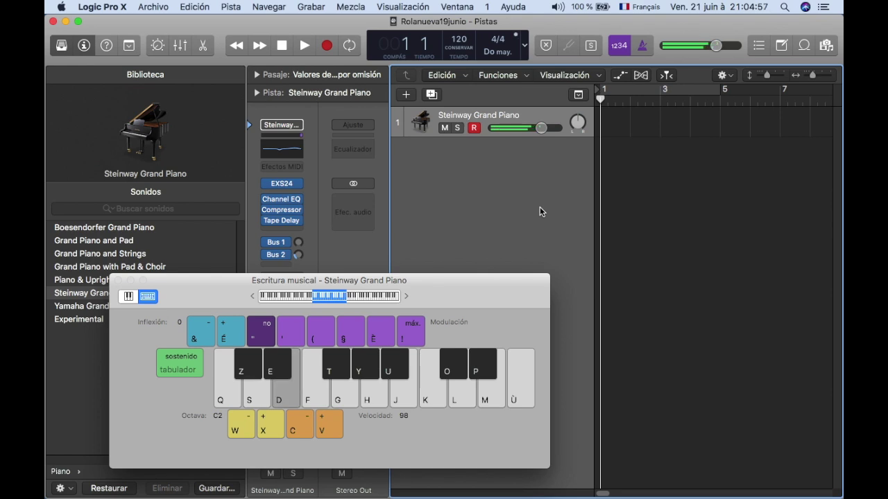
{"action": "key", "text": "g"}
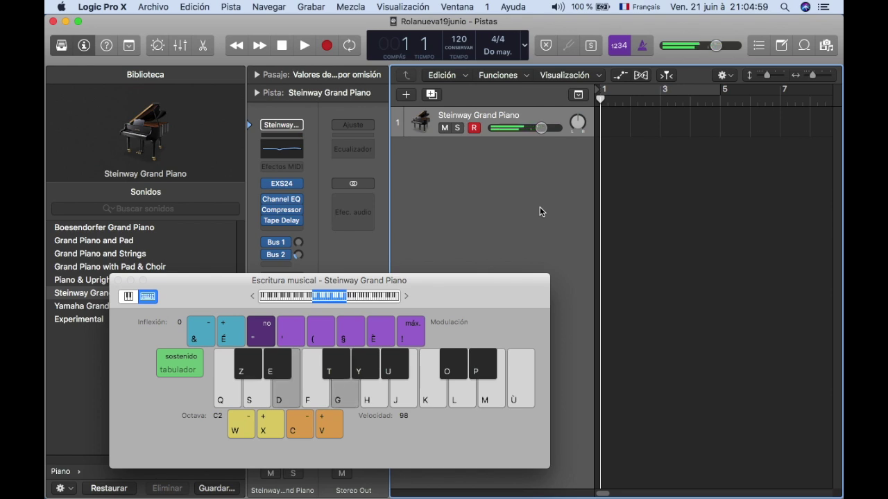
{"action": "key", "text": "k"}
{"action": "key", "text": "d"}
{"action": "key", "text": "k"}
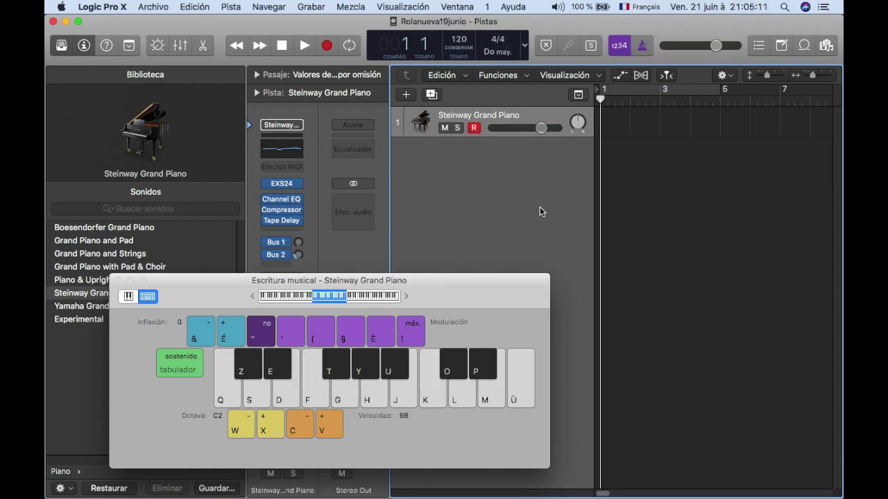
- Play the C major triad in second inversion, stacking G, the upper C and the upper E, and repeat it
{"action": "key", "text": "g"}
{"action": "key", "text": "k"}
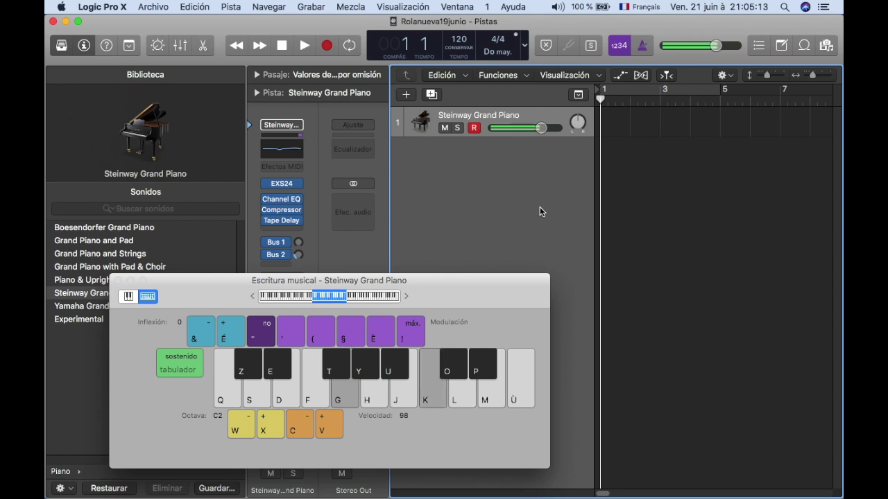
{"action": "key", "text": "m"}
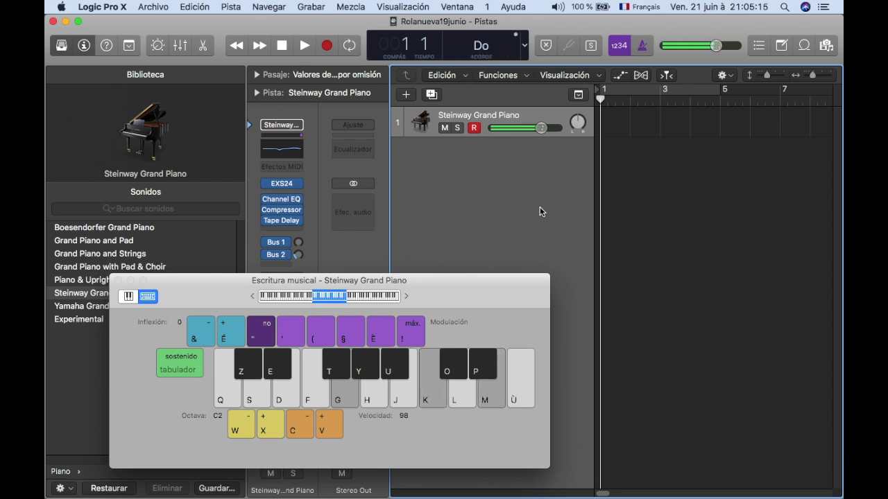
{"action": "key", "text": "g"}
{"action": "key", "text": "k"}
{"action": "key", "text": "m"}
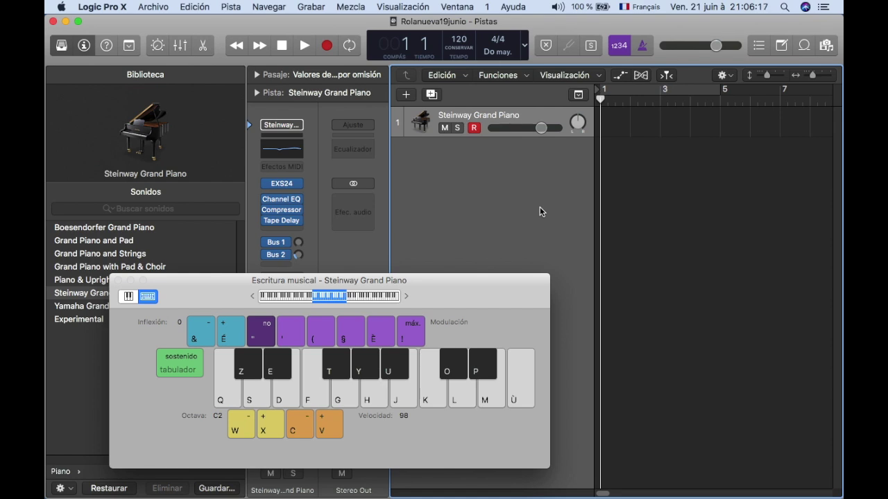
- Play the F major chord tones C, F, A and upper C, and repeat F with the upper C
{"action": "key", "text": "q"}
{"action": "key", "text": "f"}
{"action": "key", "text": "h"}
{"action": "key", "text": "k"}
{"action": "key", "text": "f"}
{"action": "key", "text": "k"}
- Play the G major triad (G, B, D) followed by the A minor triad (A, C, E)
{"action": "key", "text": "g"}
{"action": "key", "text": "j"}
{"action": "key", "text": "l"}
{"action": "key", "text": "h"}
{"action": "key", "text": "k"}
{"action": "key", "text": "m"}
- Play the D minor triad in root position with the notes D, F and A
{"action": "key", "text": "s"}
{"action": "key", "text": "f"}
{"action": "key", "text": "h"}
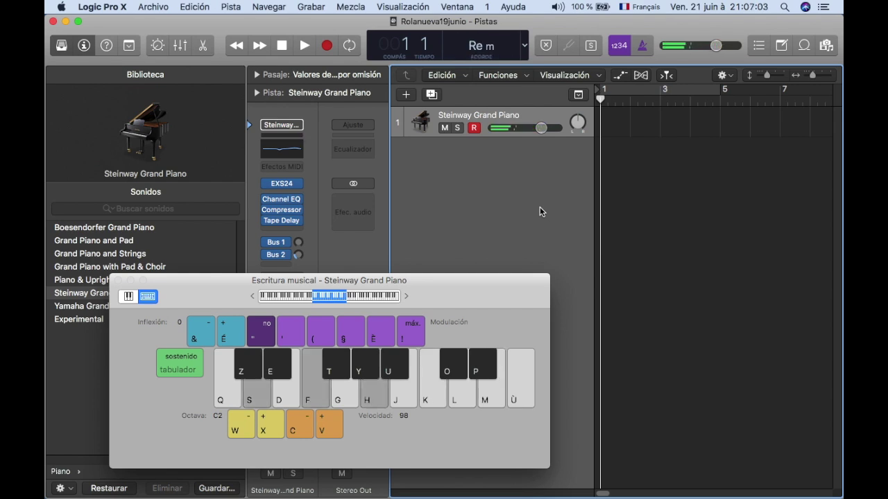
- Play E and G-sharp with C and B alternating above them, and finish on E and B
{"action": "key", "text": "d"}
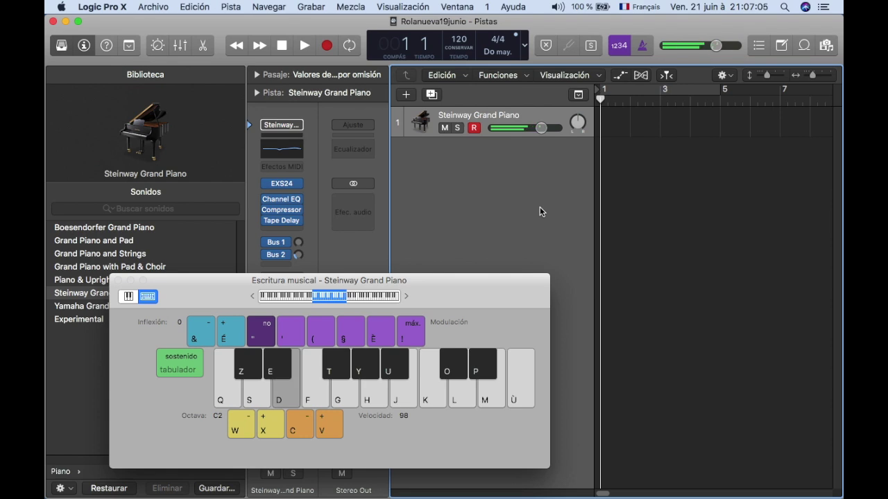
{"action": "key", "text": "y"}
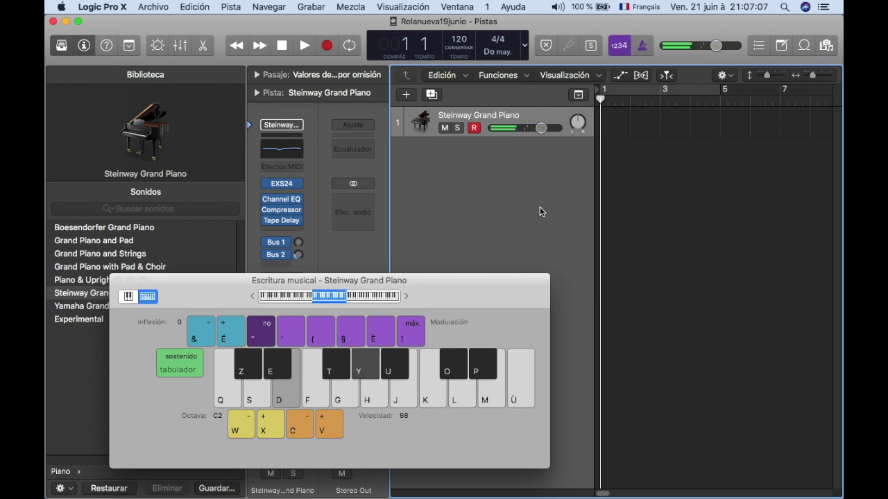
{"action": "key", "text": "k"}
{"action": "key", "text": "j"}
{"action": "key", "text": "k"}
{"action": "key", "text": "j"}
{"action": "key", "text": "d"}
{"action": "key", "text": "j"}
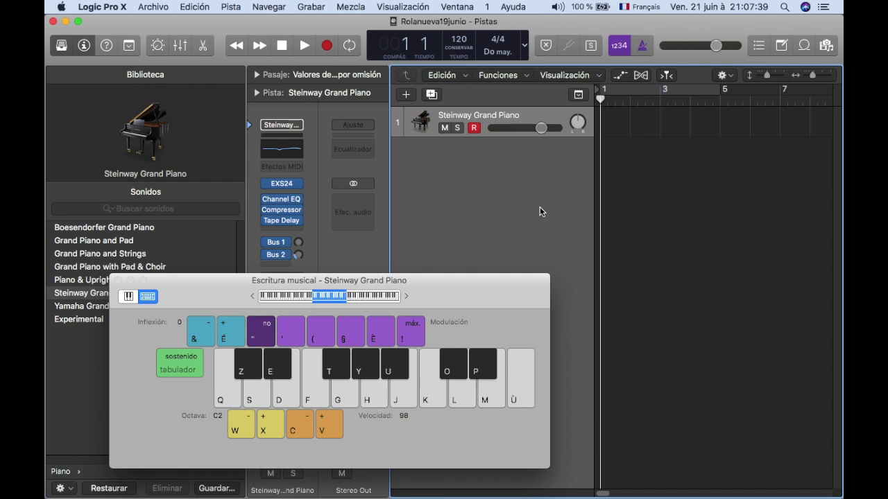
- Play the D minor triad (D, F, A) followed by the E minor triad (E, G, B)
{"action": "key", "text": "s"}
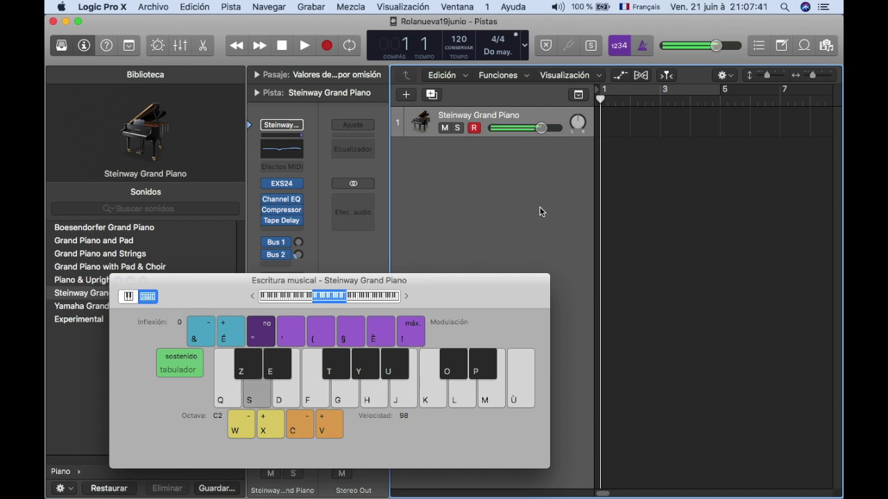
{"action": "key", "text": "f"}
{"action": "key", "text": "h"}
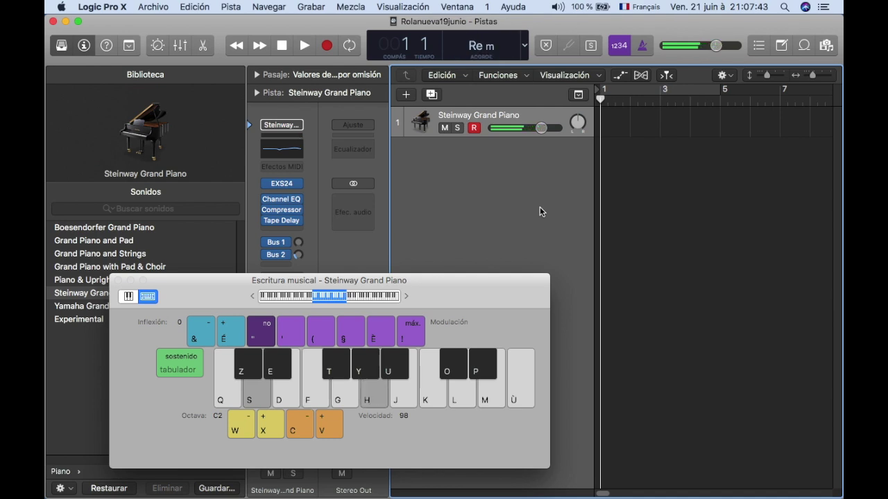
{"action": "key", "text": "d"}
{"action": "key", "text": "g"}
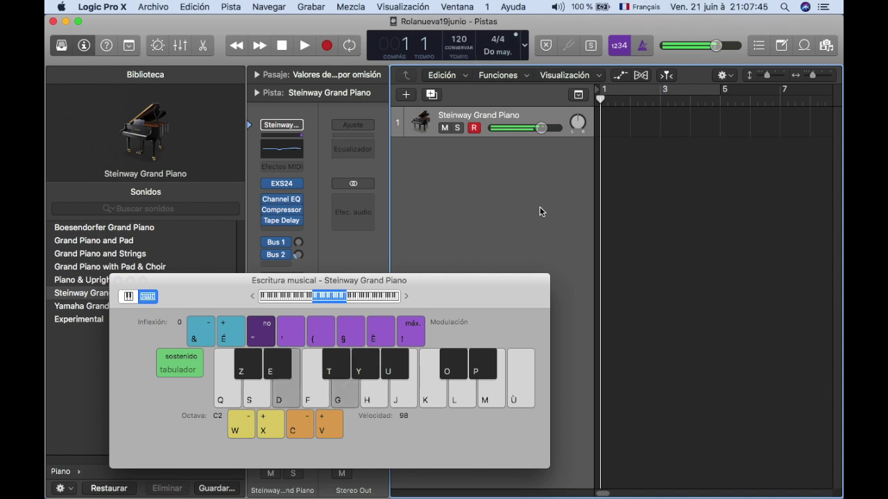
{"action": "key", "text": "j"}
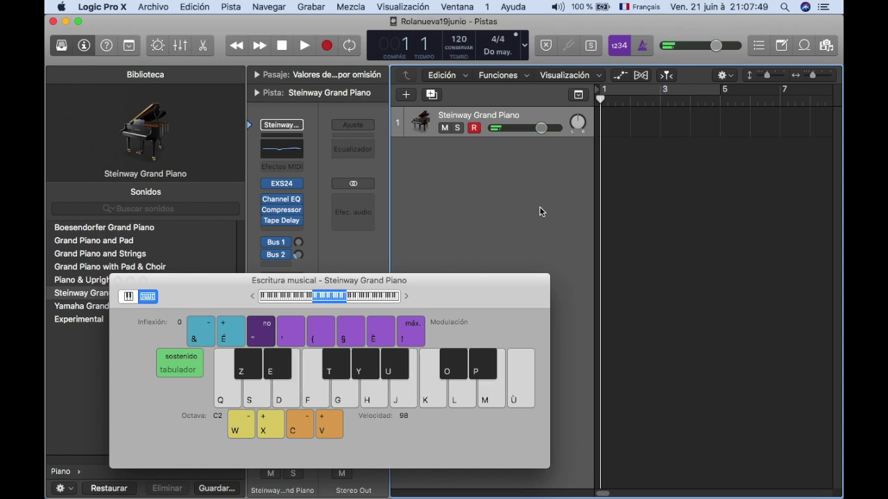
- Play the A minor triad in root position with the notes A, C and E
{"action": "key", "text": "h"}
{"action": "key", "text": "k"}
{"action": "key", "text": "m"}
- Work out the B diminished triad by combining B, D and the upper F, and play all three notes
{"action": "key", "text": "j"}
{"action": "key", "text": "l"}
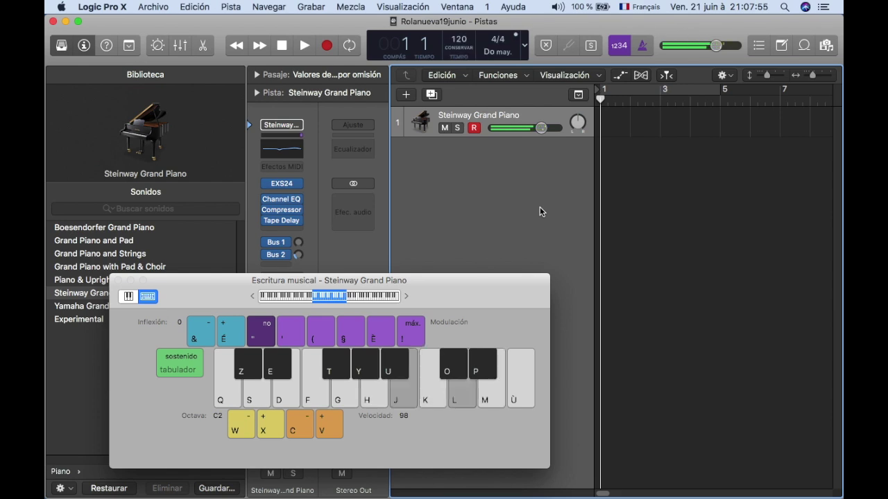
{"action": "key", "text": "j"}
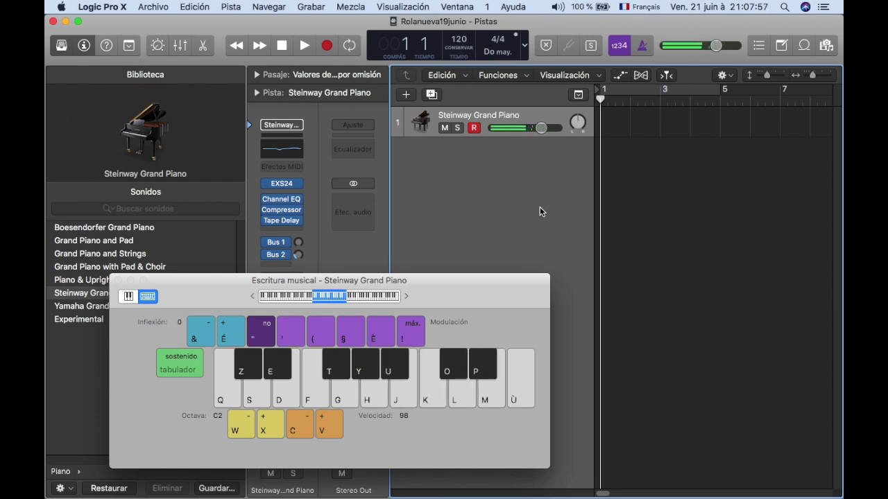
{"action": "key", "text": "h"}
{"action": "key", "text": "j"}
{"action": "key", "text": "l"}
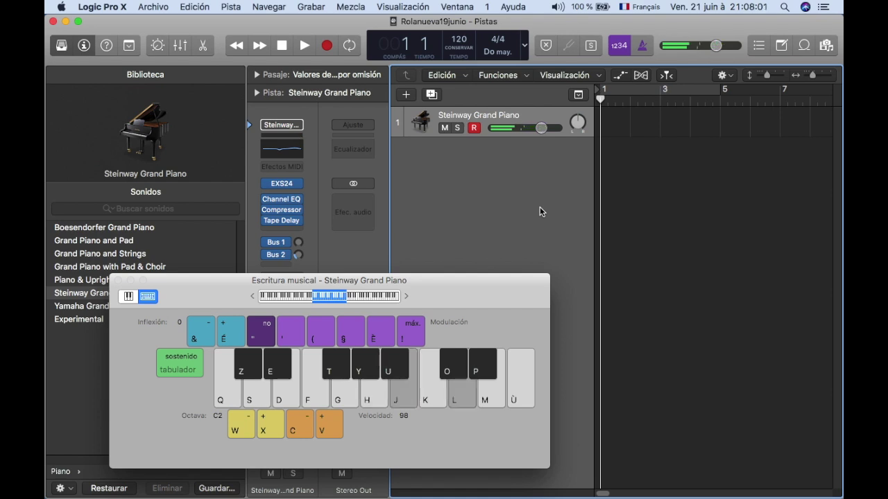
{"action": "key", "text": "ugrave"}
{"action": "key", "text": "j"}
{"action": "key", "text": "ugrave"}
{"action": "key", "text": "ugrave"}
{"action": "key", "text": "l"}
{"action": "key", "text": "ugrave"}
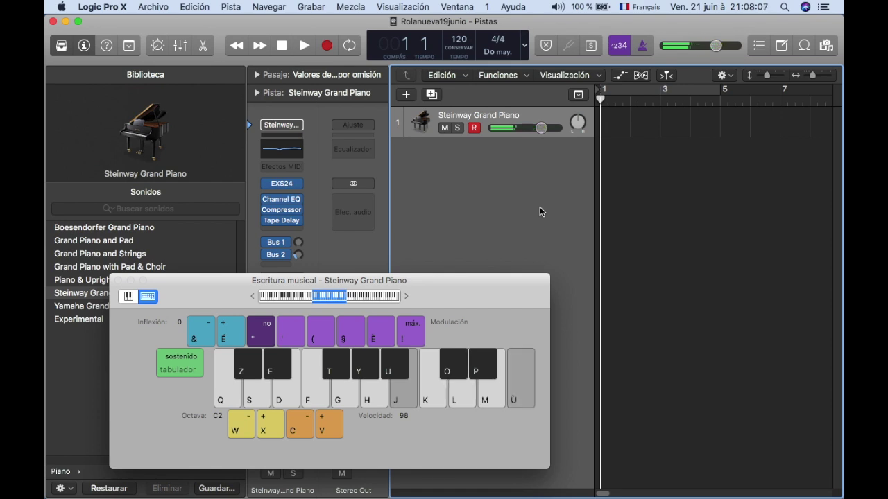
{"action": "key", "text": "j"}
{"action": "key", "text": "l"}
{"action": "key", "text": "ugrave"}
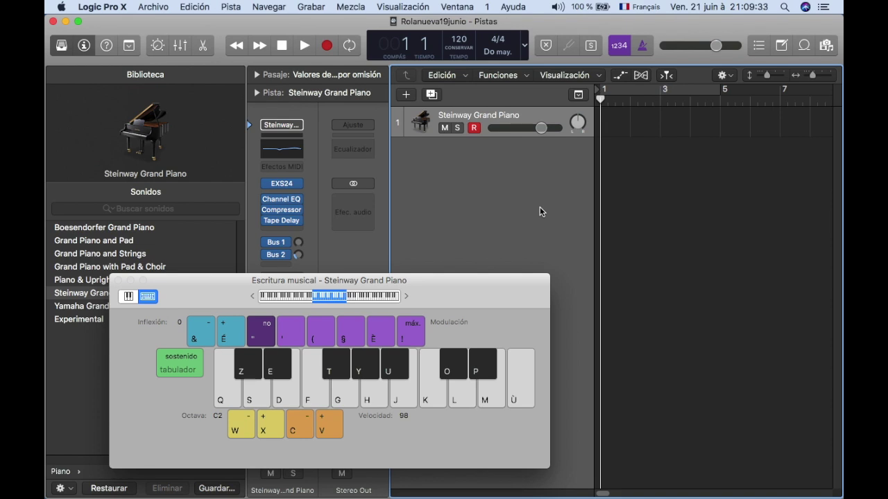
- Play a C major, F major and G major progression in root-position triads
{"action": "key", "text": "q"}
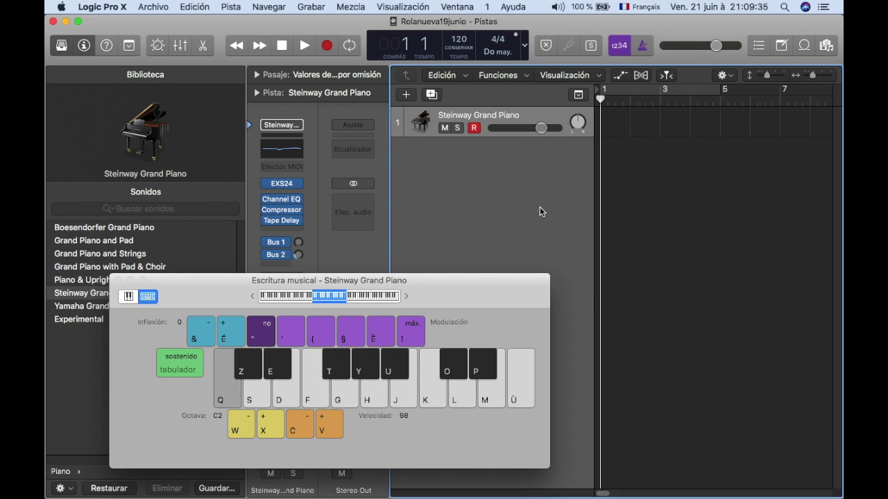
{"action": "key", "text": "d"}
{"action": "key", "text": "g"}
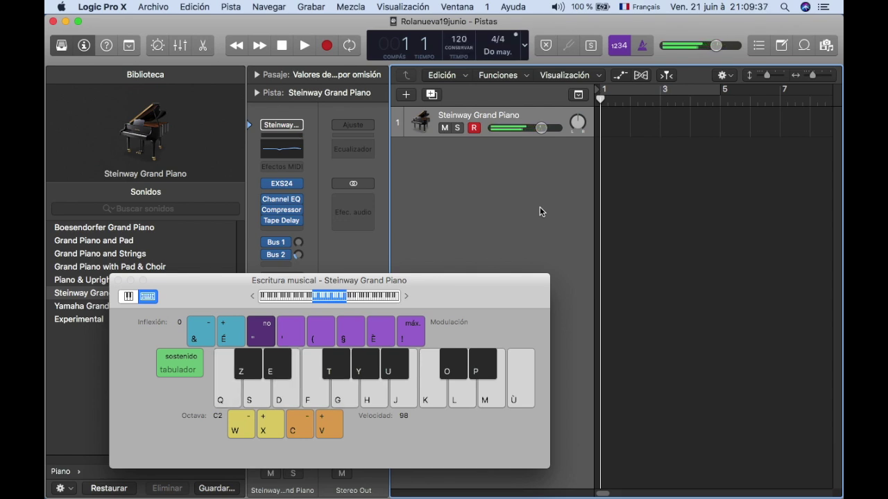
{"action": "key", "text": "f"}
{"action": "key", "text": "h"}
{"action": "key", "text": "k"}
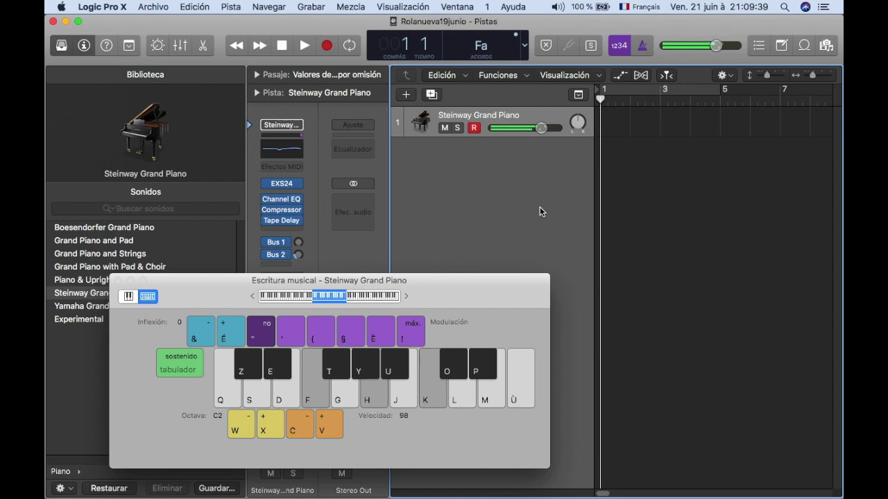
{"action": "key", "text": "g"}
{"action": "key", "text": "j"}
{"action": "key", "text": "l"}
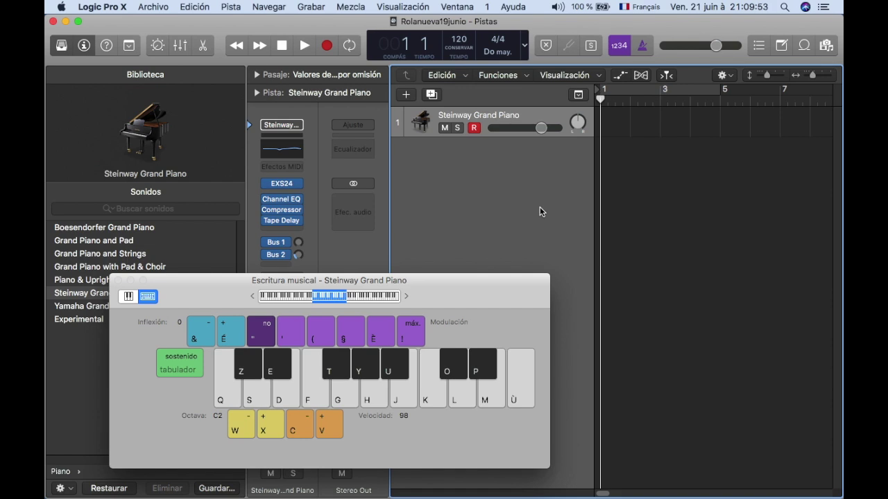
- Alternate twice between the C major triad (C, E, G) and the G major triad (G, B, D)
{"action": "key", "text": "q"}
{"action": "key", "text": "d"}
{"action": "key", "text": "g"}
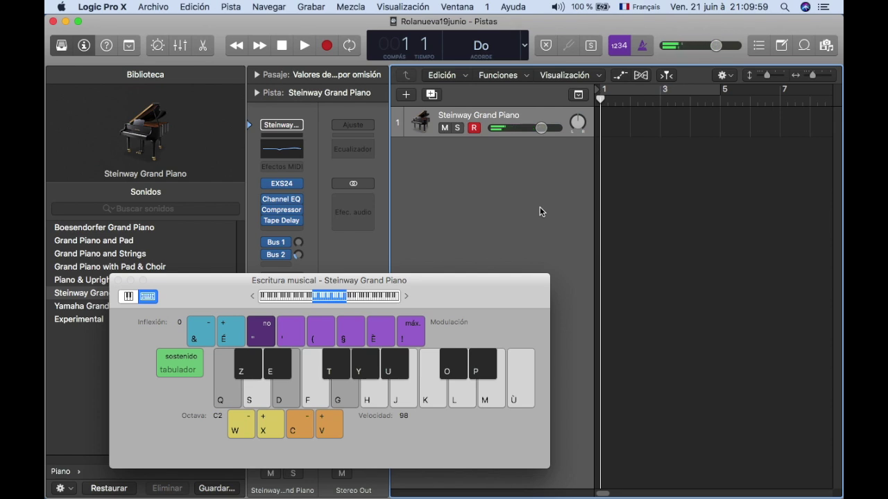
{"action": "key", "text": "g"}
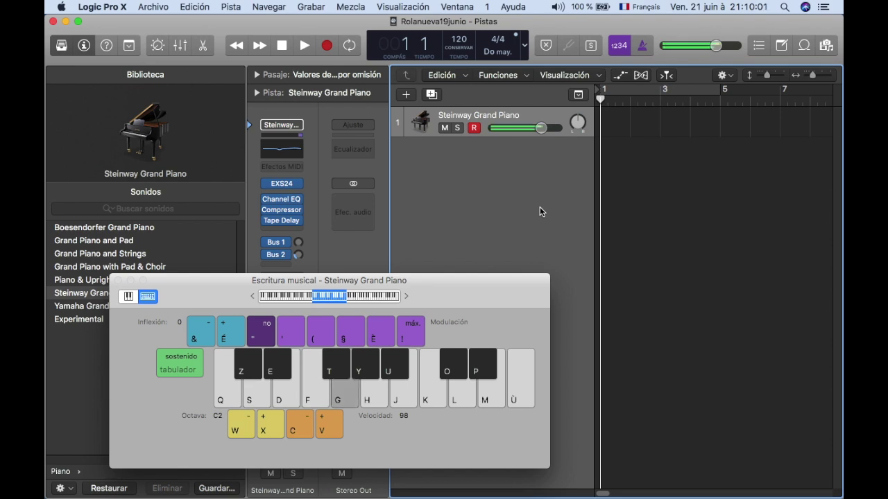
{"action": "key", "text": "j"}
{"action": "key", "text": "l"}
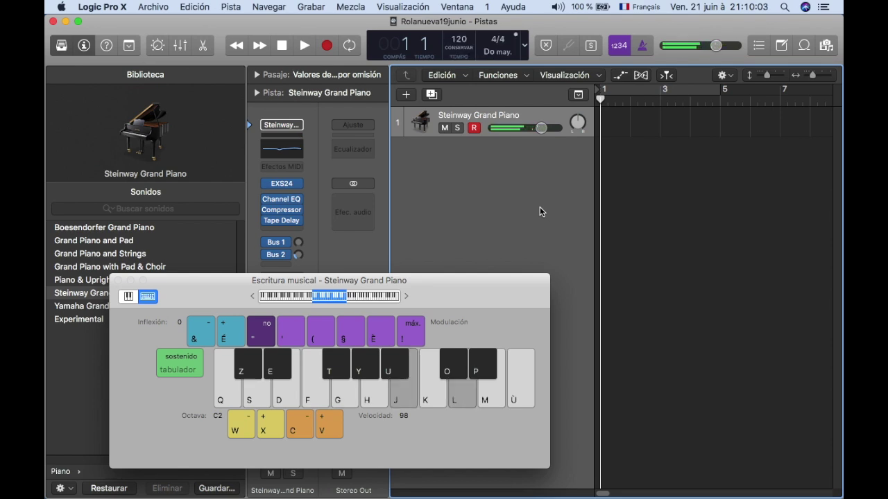
{"action": "key", "text": "g"}
{"action": "key", "text": "g"}
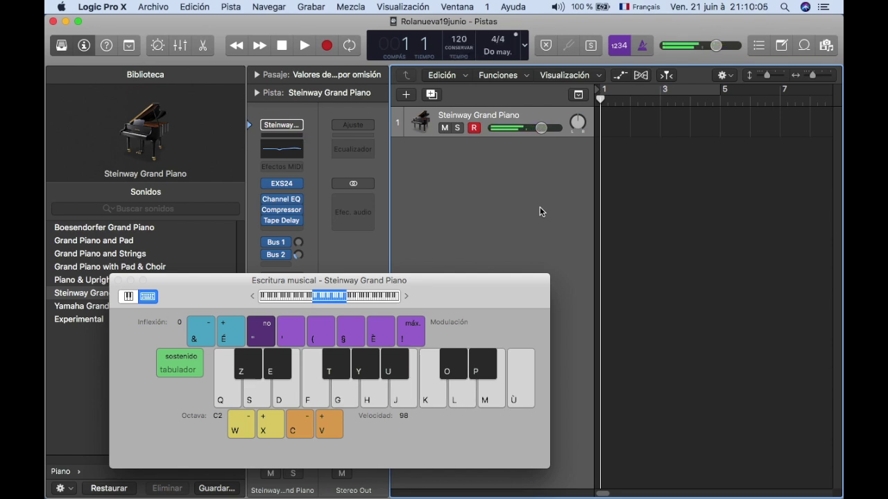
{"action": "key", "text": "q"}
{"action": "key", "text": "d"}
{"action": "key", "text": "g"}
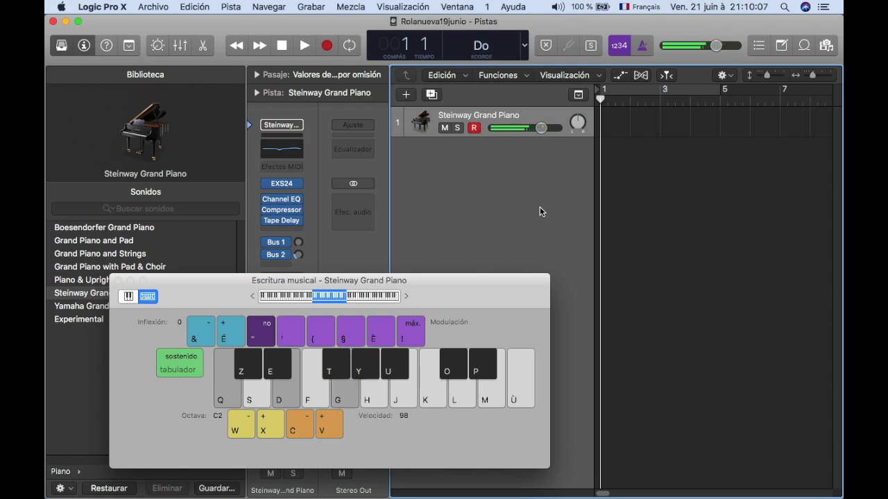
{"action": "key", "text": "g"}
{"action": "key", "text": "j"}
{"action": "key", "text": "l"}
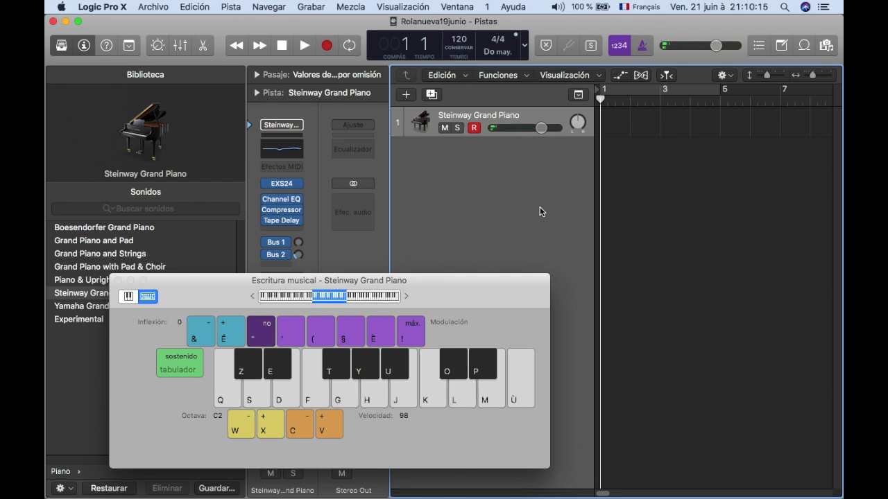
- Play the C major triad (C, E, G) followed by the F major triad (F, A, C)
{"action": "key", "text": "q"}
{"action": "key", "text": "d"}
{"action": "key", "text": "g"}
{"action": "key", "text": "f"}
{"action": "key", "text": "h"}
{"action": "key", "text": "k"}
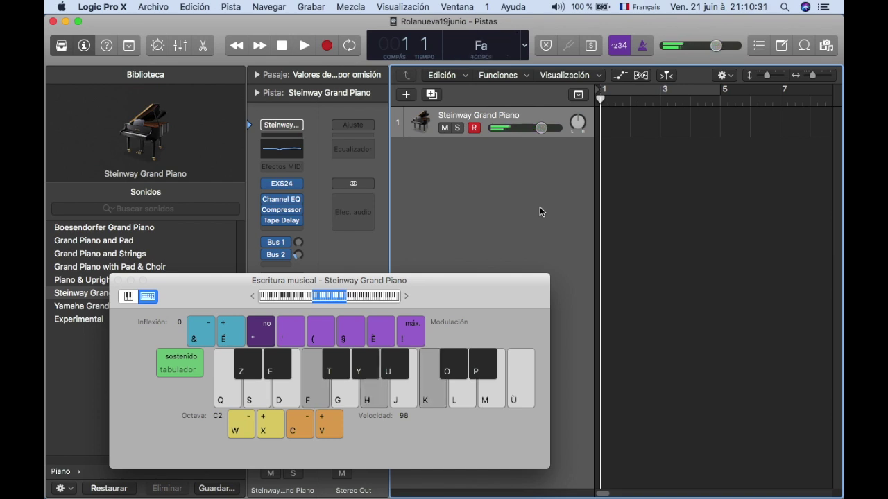
- Sound the upper C shared by both chords, and play C major (C, E, G) and F major (F, A, C) note by note
{"action": "key", "text": "k"}
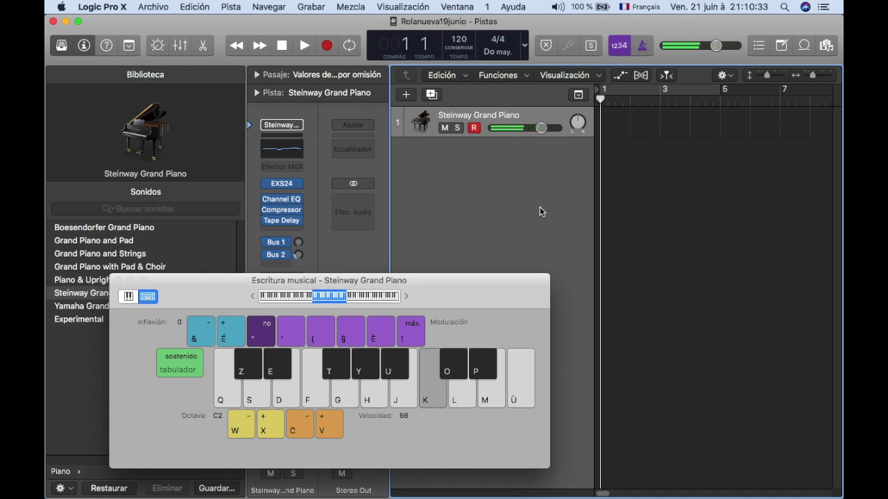
{"action": "key", "text": "q"}
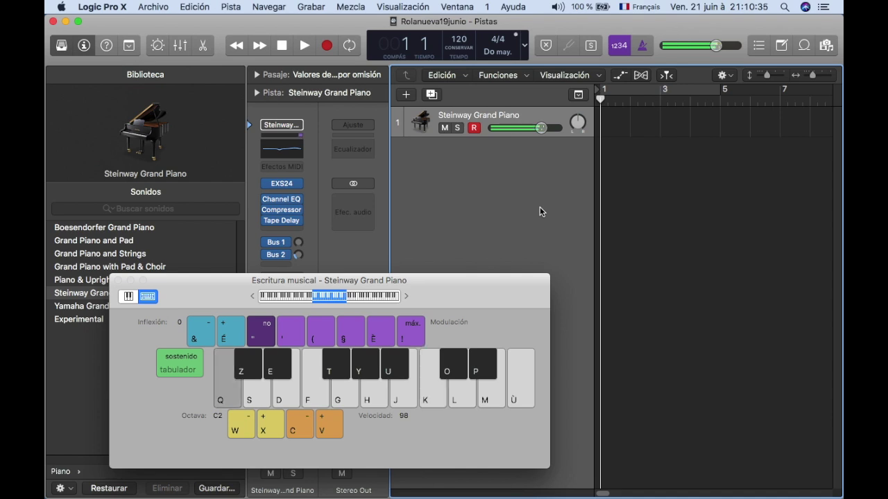
{"action": "key", "text": "d"}
{"action": "key", "text": "g"}
{"action": "key", "text": "f"}
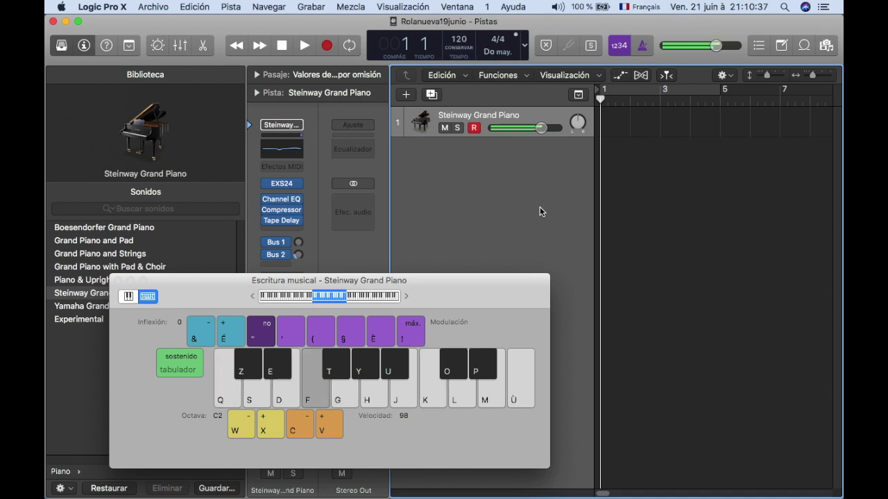
{"action": "key", "text": "h"}
{"action": "key", "text": "k"}
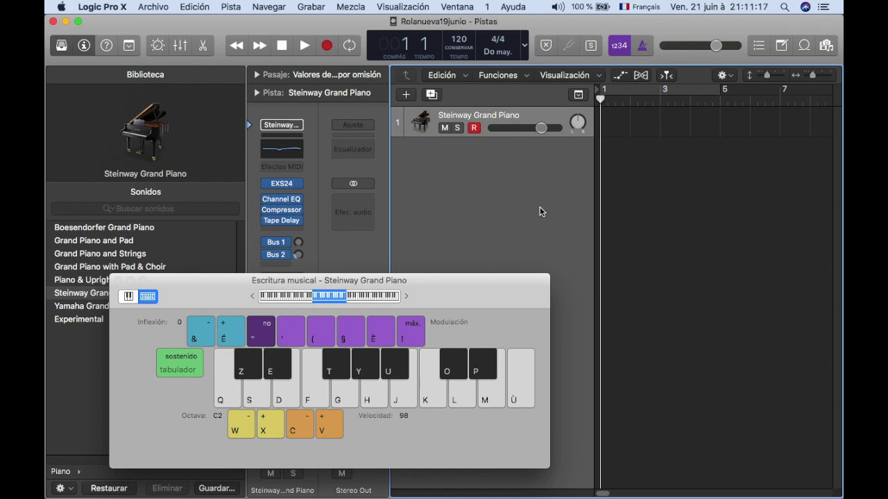
- Switch to Finale 2014.5 and move the Playback Controls window clear of the first system
{"action": "mouse_move", "coordinate": [492, 486]}
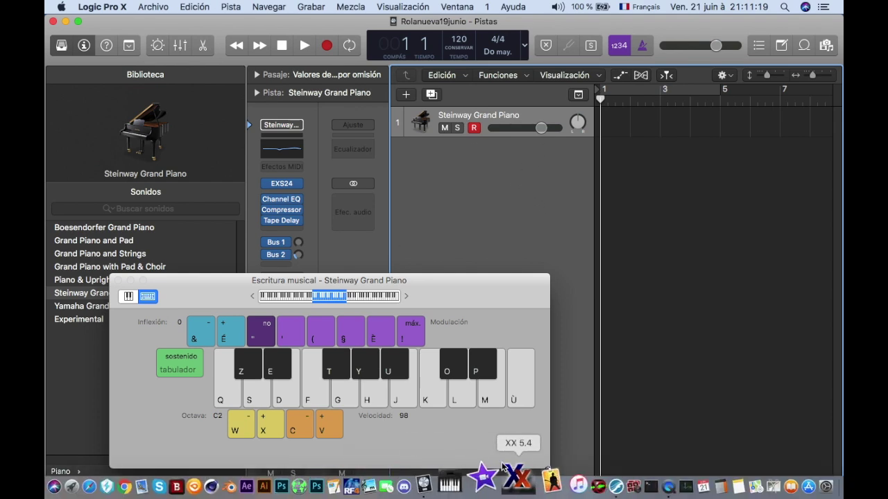
{"action": "left_click", "coordinate": [580, 485]}
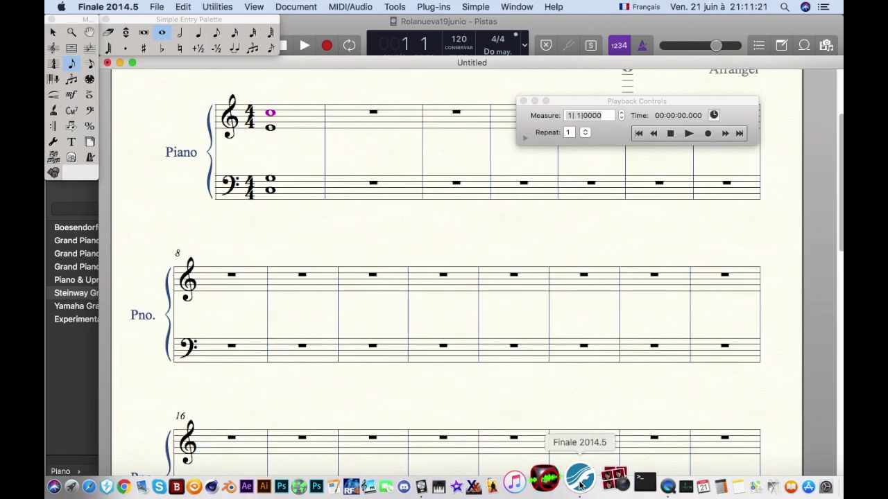
{"action": "left_click_drag", "start_coordinate": [584, 99], "coordinate": [669, 58]}
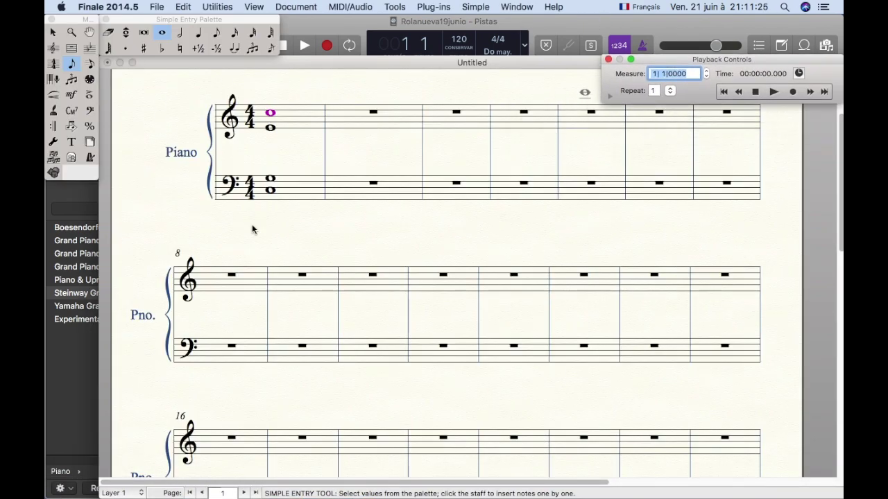
- Add the text label "I F" below the first measure and align it under the C major chord
{"action": "left_click", "coordinate": [72, 143]}
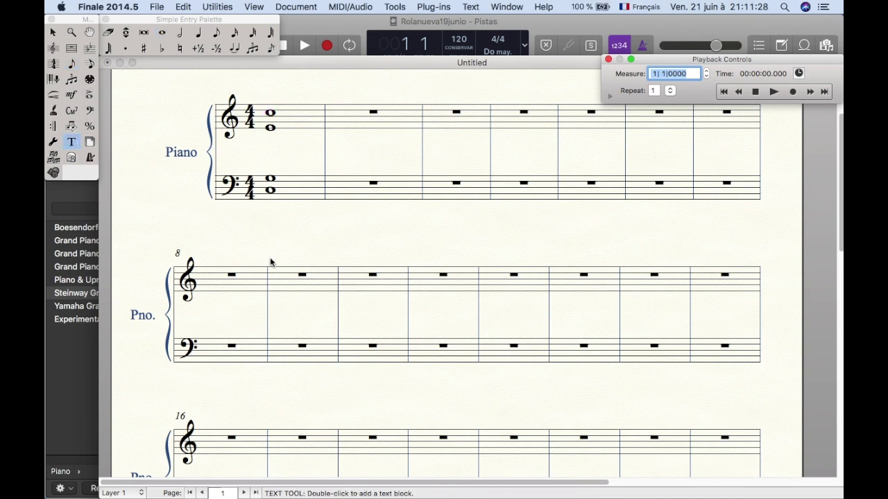
{"action": "left_click", "coordinate": [249, 208]}
{"action": "left_click_drag", "start_coordinate": [249, 208], "coordinate": [328, 237]}
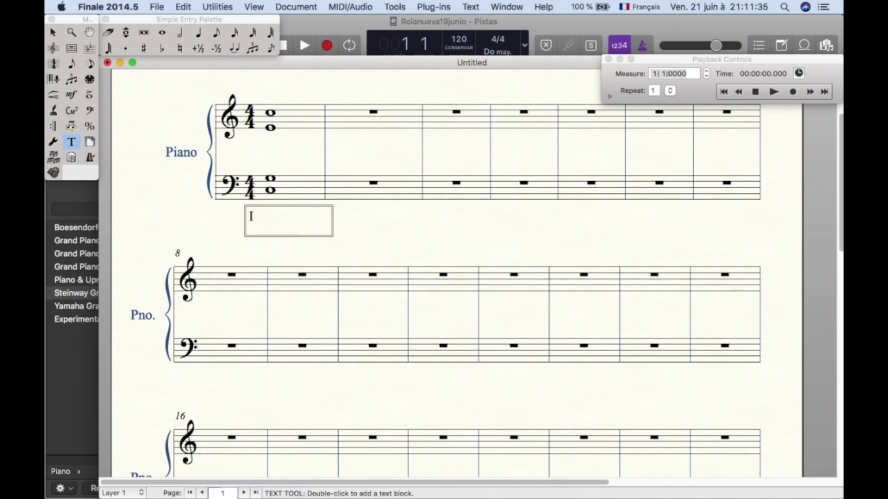
{"action": "type", "text": "I F"}
{"action": "left_click", "coordinate": [269, 200]}
{"action": "left_click_drag", "start_coordinate": [249, 208], "coordinate": [270, 208]}
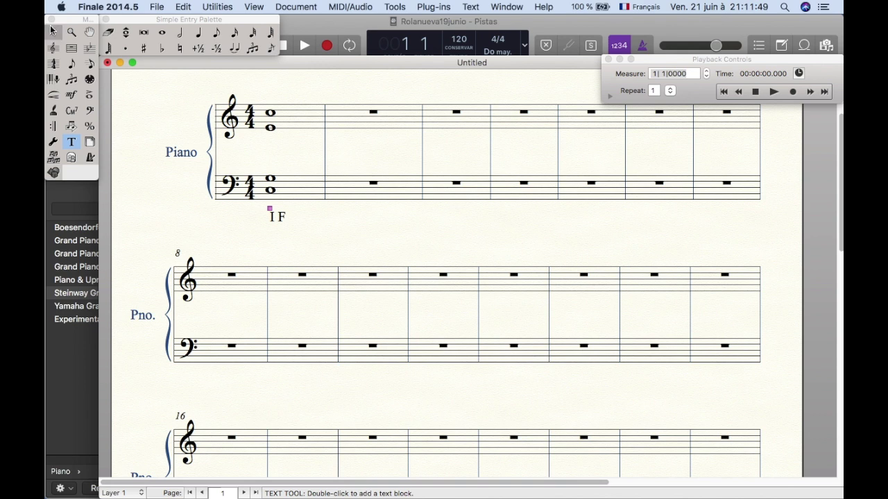
- Enter whole notes G and C in the second measure's bass staff, and tie the first measure's bass-staff G to the second
{"action": "left_click", "coordinate": [163, 33]}
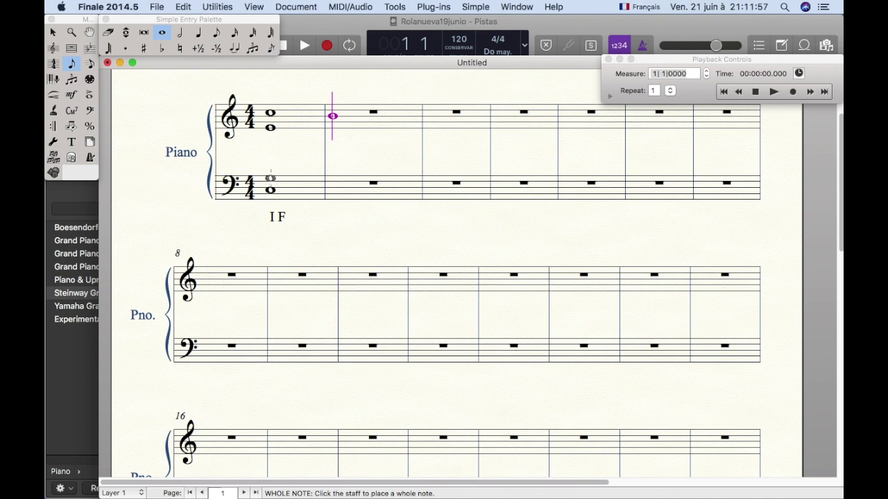
{"action": "left_click", "coordinate": [270, 178]}
{"action": "left_click", "coordinate": [371, 179]}
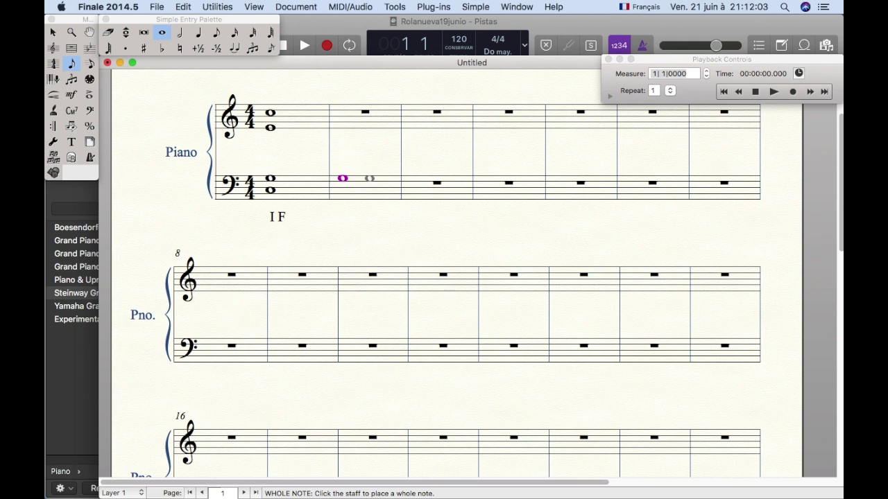
{"action": "left_click", "coordinate": [343, 189]}
{"action": "left_click", "coordinate": [270, 179]}
{"action": "key", "text": "t"}
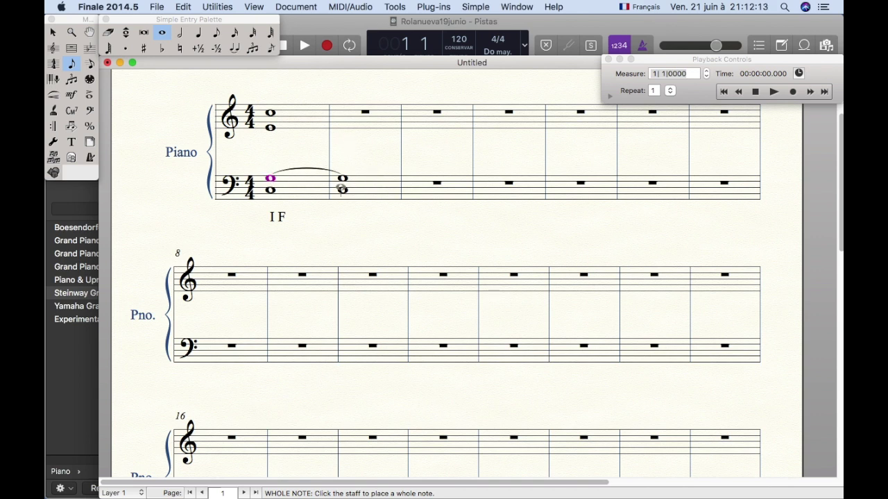
- Lower the second measure's bottom bass note three steps to G, and add whole notes D and B in the treble staff
{"action": "left_click", "coordinate": [341, 188], "text": "alt"}
{"action": "key", "text": "Down"}
{"action": "key", "text": "Down"}
{"action": "key", "text": "Down"}
{"action": "left_click", "coordinate": [337, 130]}
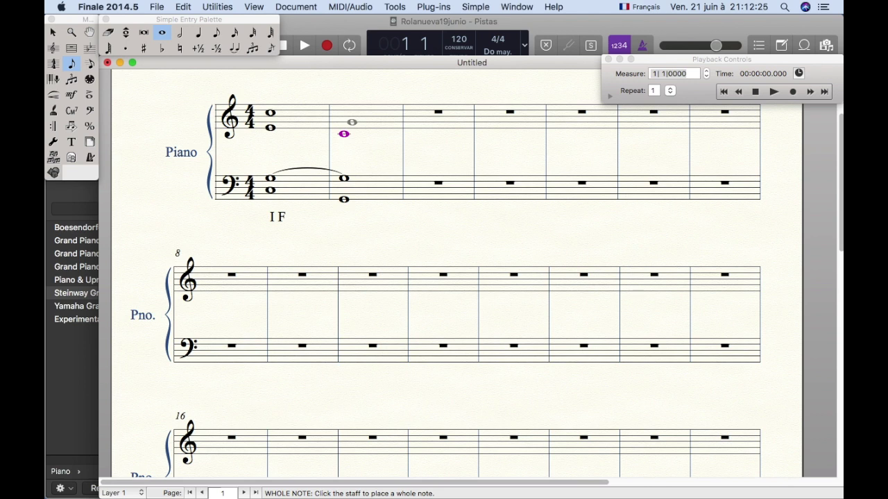
{"action": "left_click", "coordinate": [341, 115]}
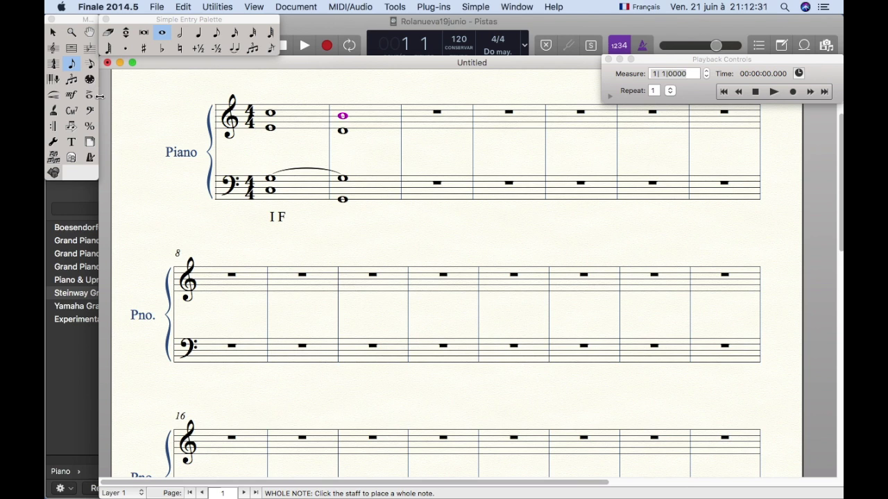
- Add the text label "V F" below the second measure's G major chord
{"action": "left_click", "coordinate": [72, 141]}
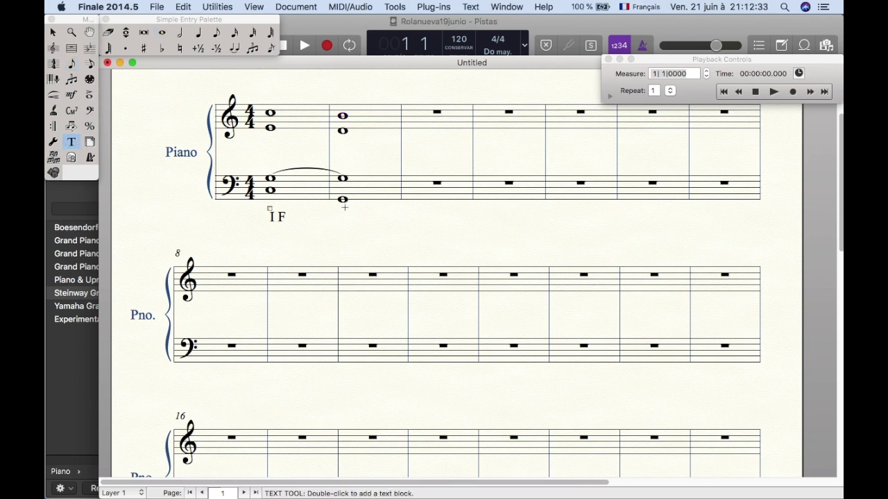
{"action": "left_click_drag", "start_coordinate": [339, 209], "coordinate": [399, 231]}
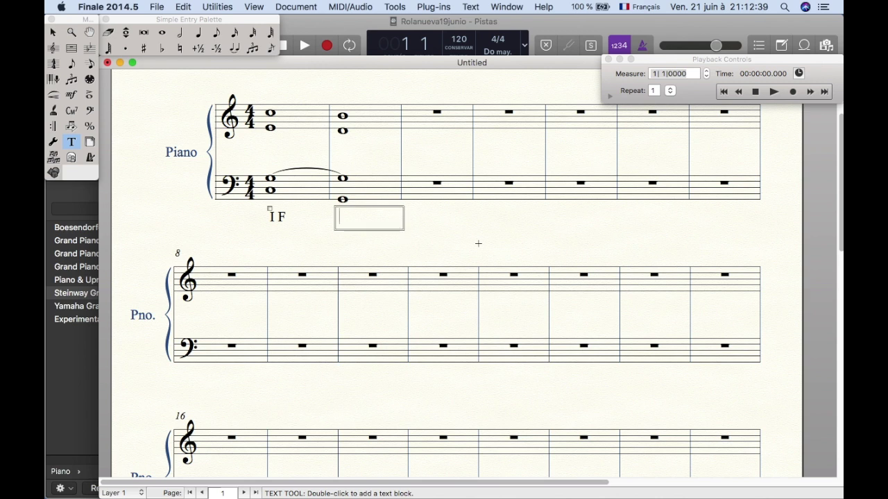
{"action": "type", "text": "V F"}
{"action": "left_click", "coordinate": [471, 244]}
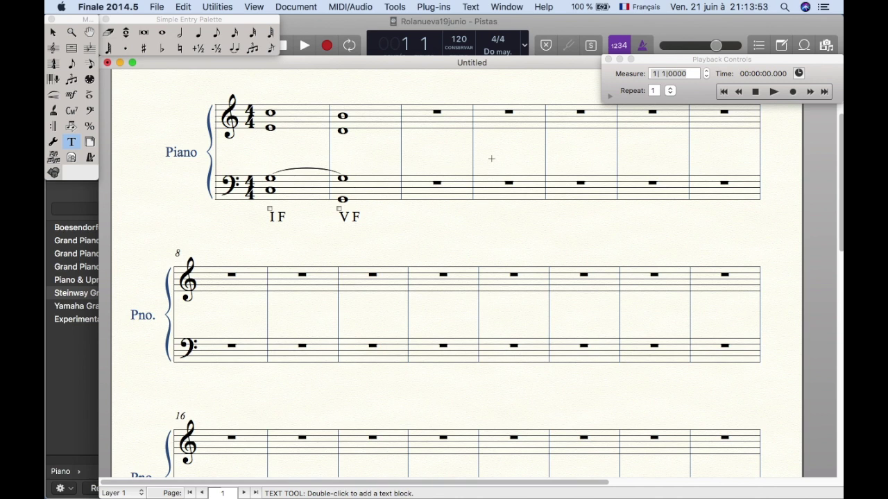
- Enter a whole-note C major chord in measure three, with C and G in the bass, E and C in the treble, and tie the upper C
{"action": "left_click", "coordinate": [162, 33]}
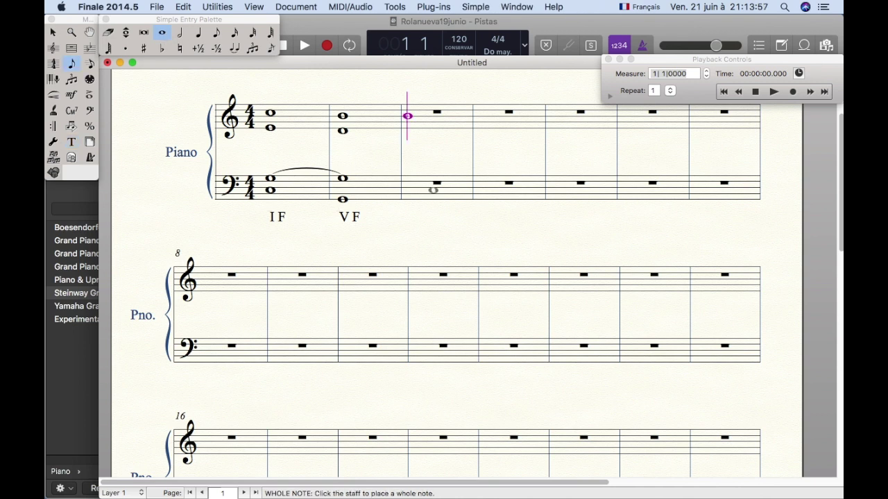
{"action": "left_click", "coordinate": [415, 190]}
{"action": "left_click", "coordinate": [415, 179]}
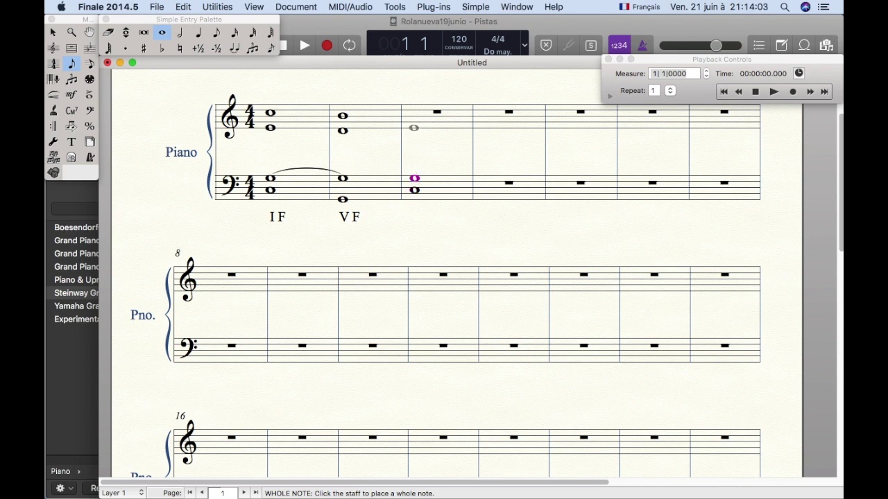
{"action": "left_click", "coordinate": [414, 128]}
{"action": "left_click", "coordinate": [414, 112]}
{"action": "key", "text": "t"}
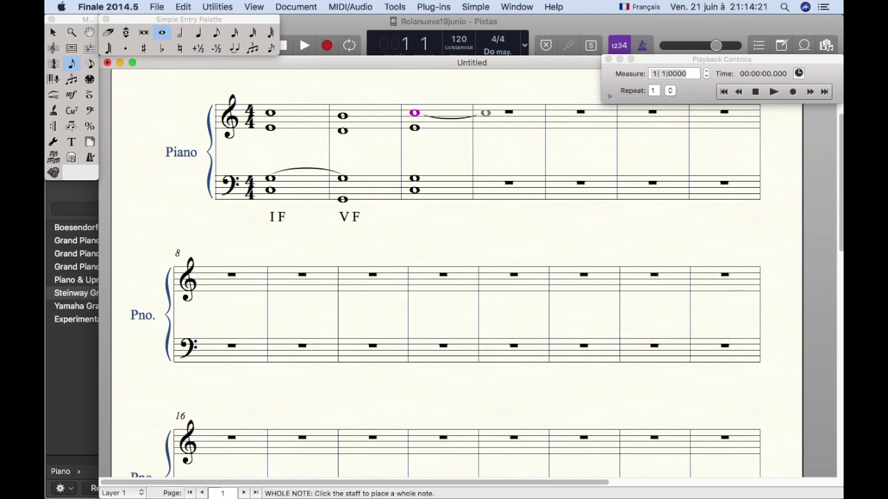
- Enter a whole-note F major chord in measure four, with F and A in the bass and F and C in the treble
{"action": "left_click", "coordinate": [485, 112]}
{"action": "left_click", "coordinate": [484, 182]}
{"action": "left_click", "coordinate": [485, 125]}
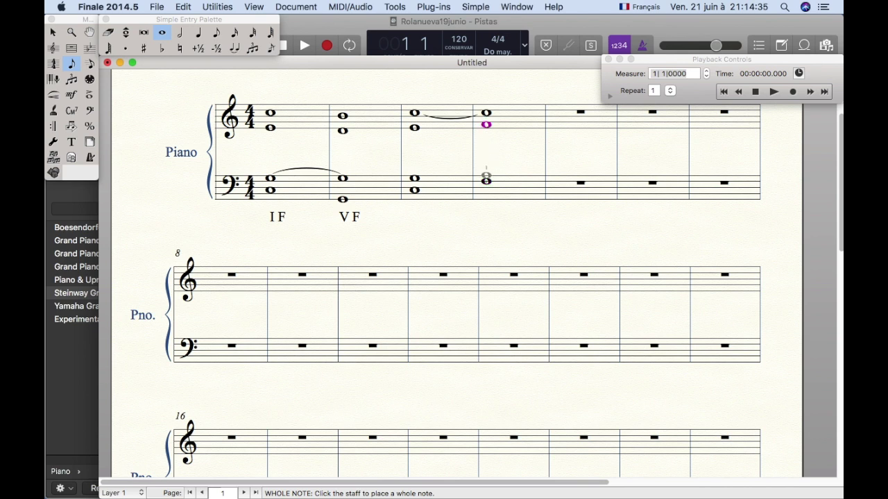
{"action": "left_click", "coordinate": [486, 174]}
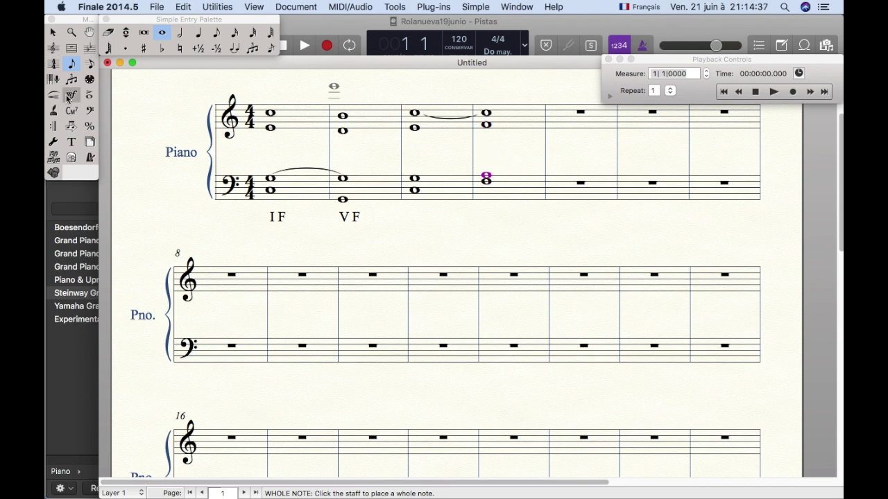
- Add the text labels "I F" below the third measure's chord and "IV F" below the fourth measure's chord
{"action": "left_click", "coordinate": [71, 141]}
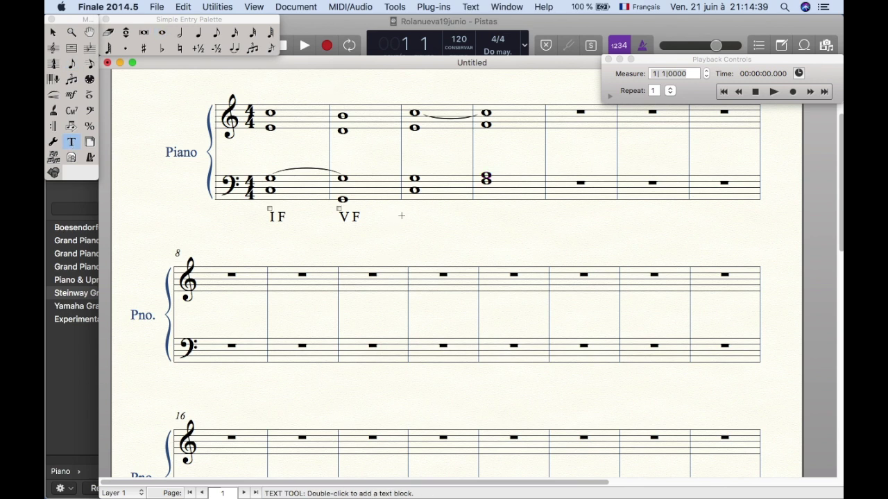
{"action": "left_click_drag", "start_coordinate": [410, 208], "coordinate": [471, 237]}
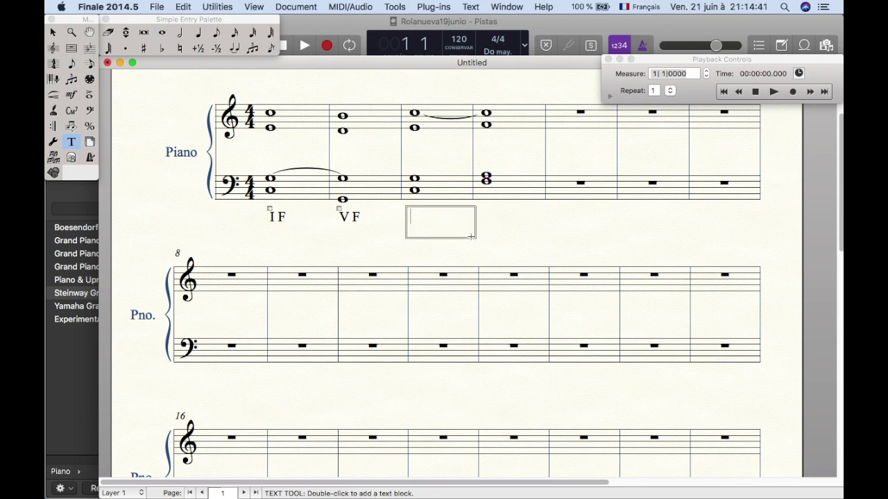
{"action": "type", "text": "I F"}
{"action": "left_click", "coordinate": [511, 222]}
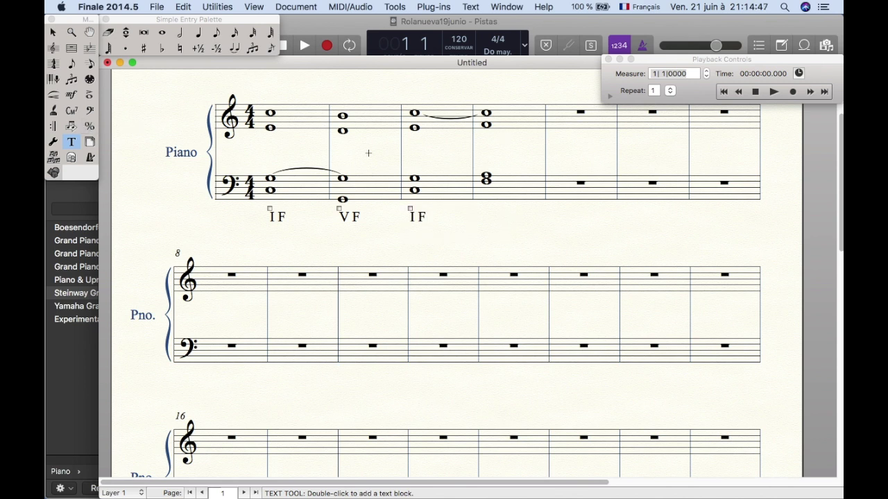
{"action": "left_click_drag", "start_coordinate": [486, 208], "coordinate": [541, 240]}
{"action": "type", "text": "IV"}
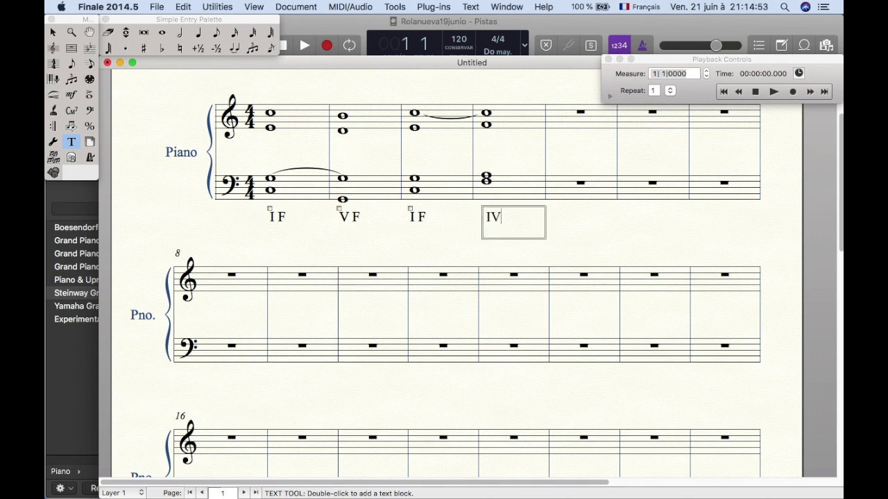
{"action": "type", "text": " F"}
{"action": "left_click", "coordinate": [578, 227]}
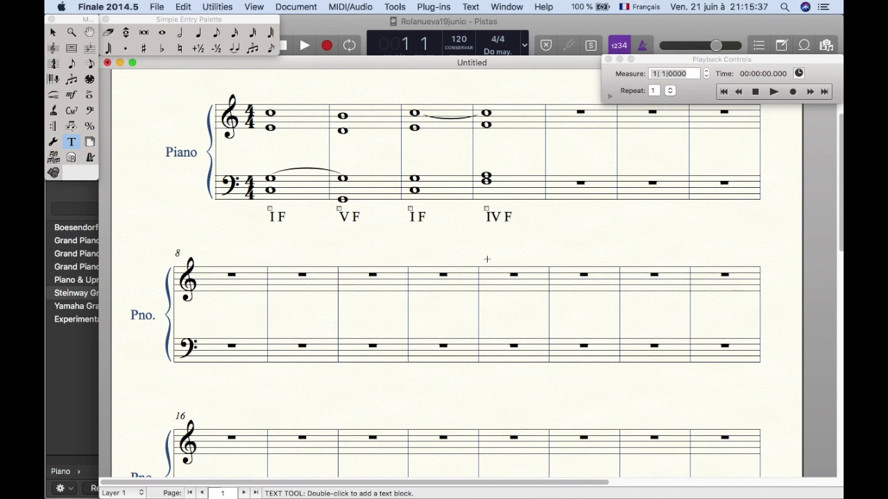
- Move the Playback Controls window higher above the score, and enter whole notes F and G in the fifth measure's bass staff
{"action": "left_click", "coordinate": [757, 59]}
{"action": "left_click_drag", "start_coordinate": [758, 59], "coordinate": [716, 32]}
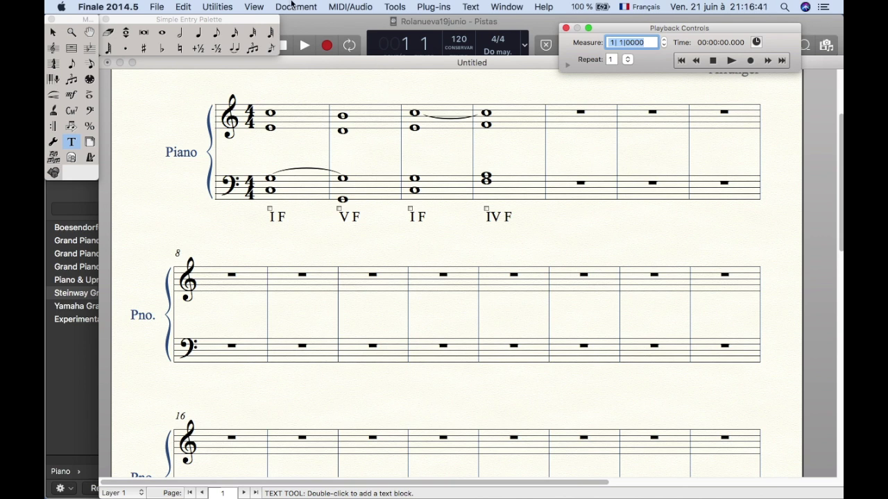
{"action": "left_click", "coordinate": [161, 34]}
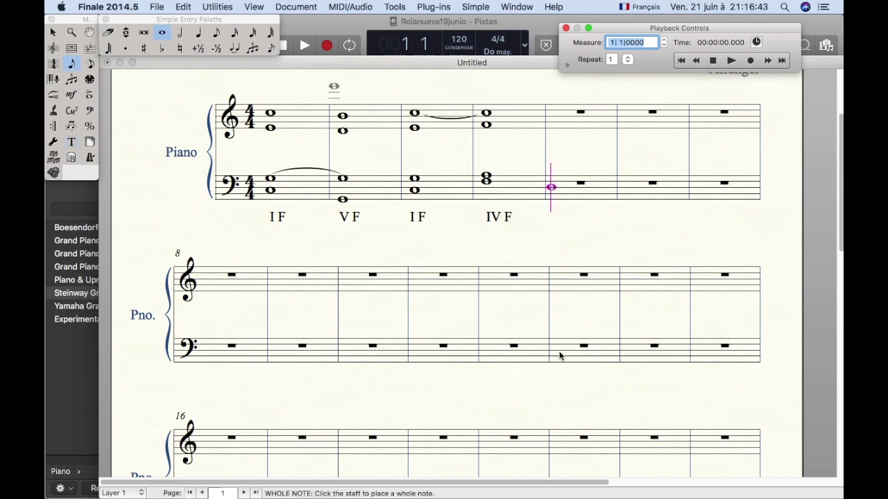
{"action": "left_click", "coordinate": [559, 184]}
{"action": "left_click", "coordinate": [559, 178]}
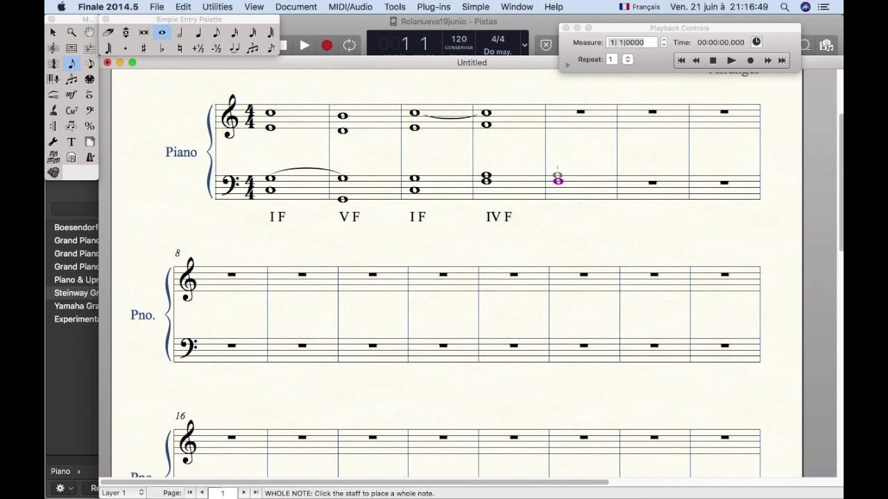
{"action": "left_click", "coordinate": [559, 179]}
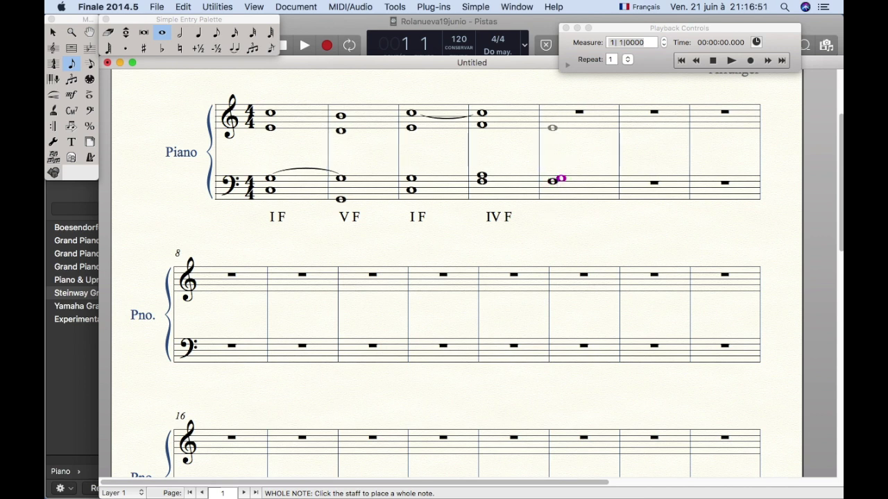
- Add whole notes F and B in the fifth measure's treble staff, and replace the upper bass note with A
{"action": "left_click", "coordinate": [553, 124]}
{"action": "left_click", "coordinate": [557, 115]}
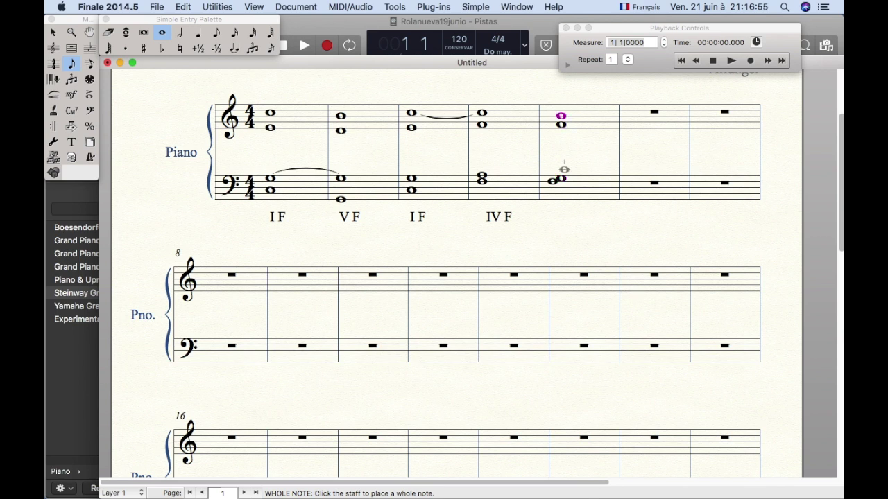
{"action": "left_click", "coordinate": [561, 178]}
{"action": "left_click", "coordinate": [561, 177]}
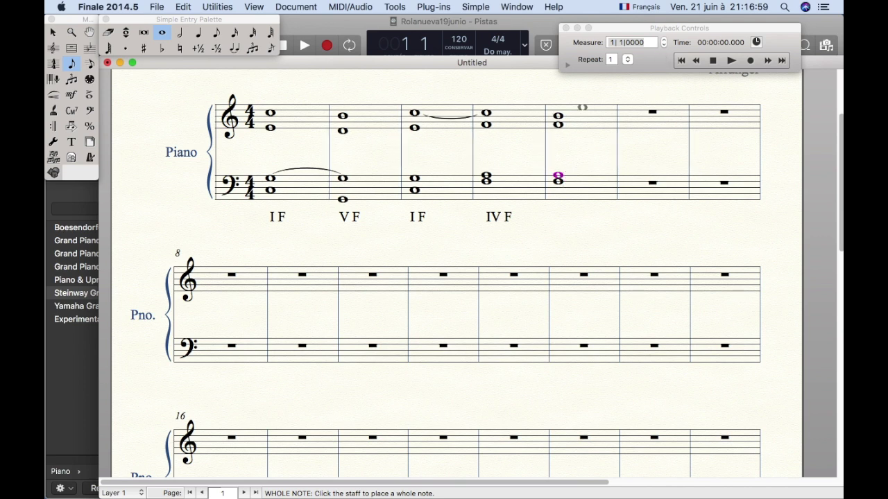
- Undo the stray note entries in the fifth measure and raise its top treble note to C
{"action": "left_click", "coordinate": [558, 119]}
{"action": "left_click", "coordinate": [557, 116]}
{"action": "key", "text": "super+z"}
{"action": "left_click", "coordinate": [558, 116]}
{"action": "key", "text": "super+z"}
{"action": "key", "text": "Up"}
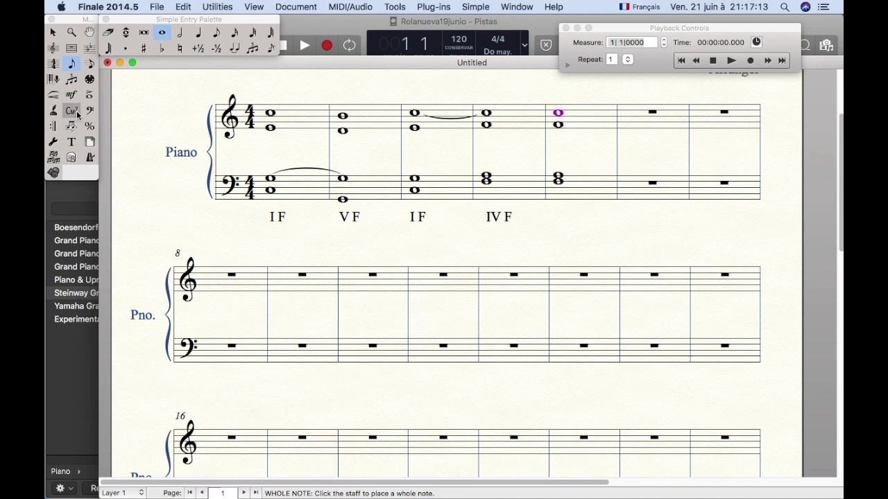
- Add the text label "IV F" below the fifth measure's chord
{"action": "left_click", "coordinate": [71, 141]}
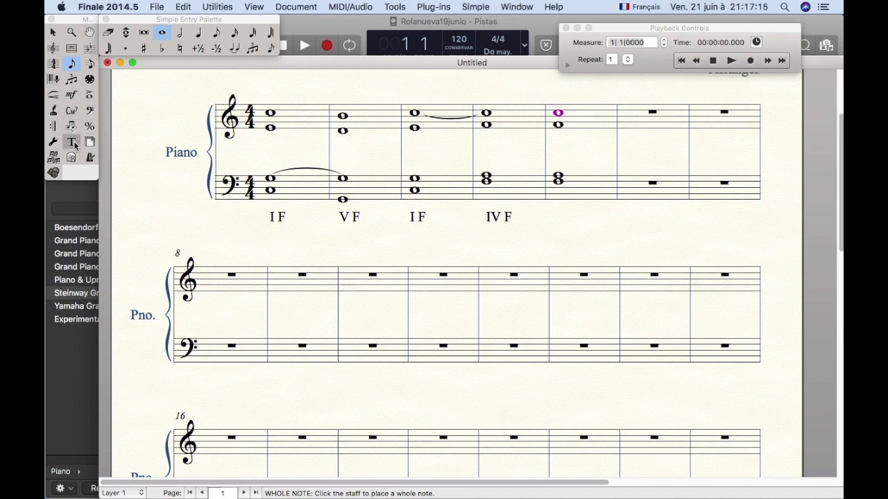
{"action": "left_click_drag", "start_coordinate": [555, 205], "coordinate": [627, 239]}
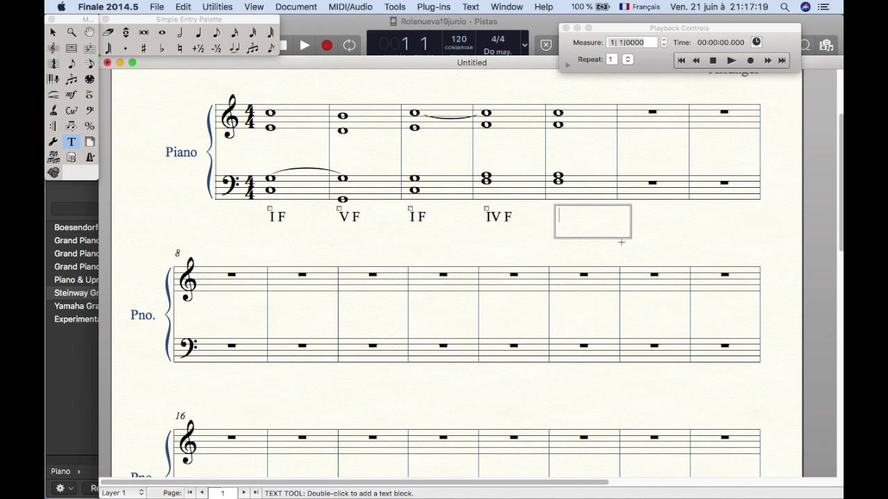
{"action": "type", "text": "V"}
{"action": "key", "text": "BackSpace"}
{"action": "type", "text": "IV F"}
{"action": "left_click", "coordinate": [678, 249]}
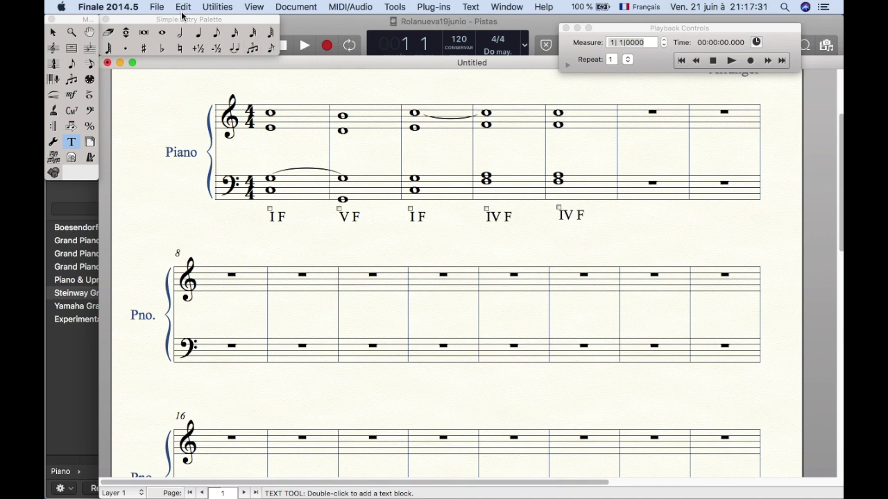
- Enter whole notes G and B in the sixth measure's bass staff and a low and a high D in its treble staff
{"action": "left_click", "coordinate": [162, 32]}
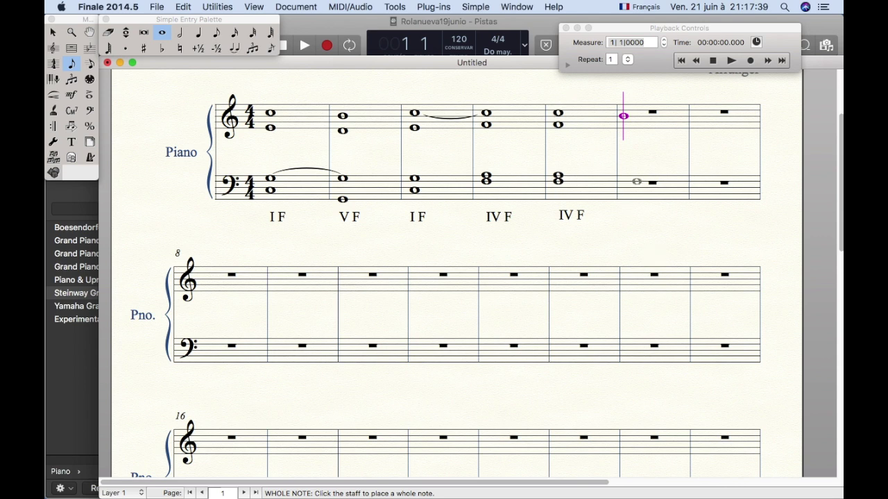
{"action": "left_click", "coordinate": [630, 178]}
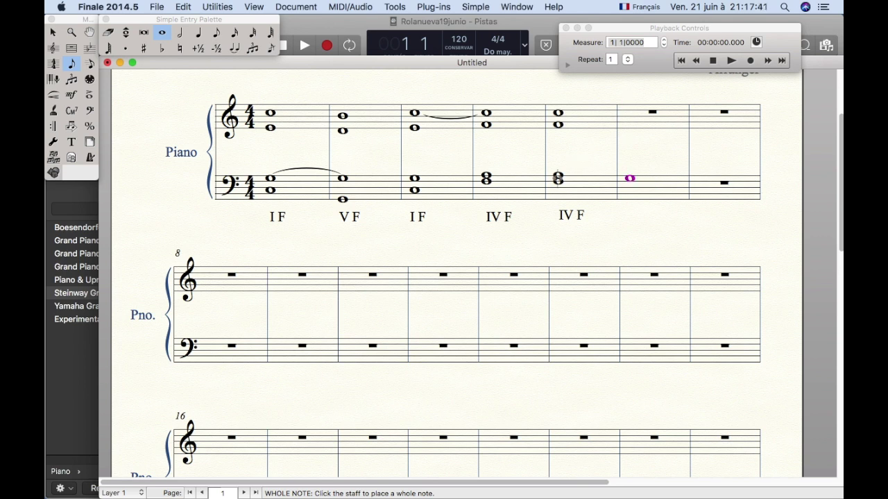
{"action": "left_click", "coordinate": [629, 173]}
{"action": "left_click", "coordinate": [627, 131]}
{"action": "left_click", "coordinate": [630, 111]}
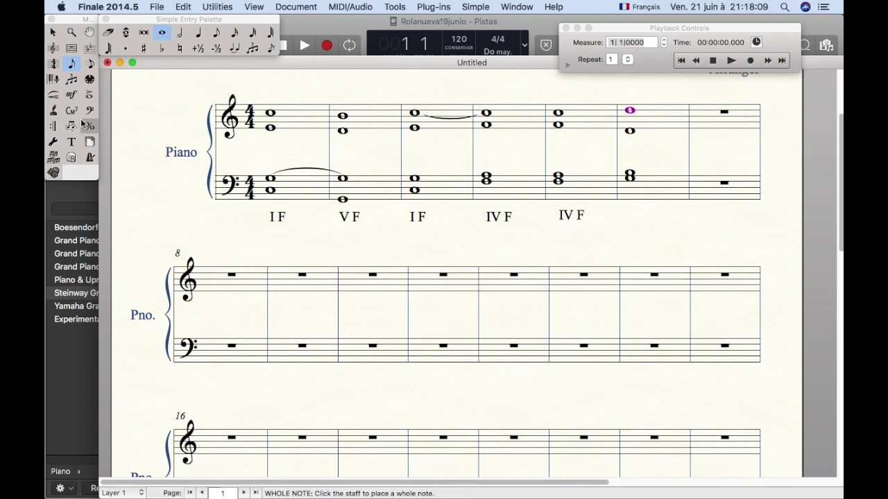
- Add the text label "V F" below the sixth measure's chord and nudge it up level with the neighbouring label
{"action": "left_click", "coordinate": [76, 141]}
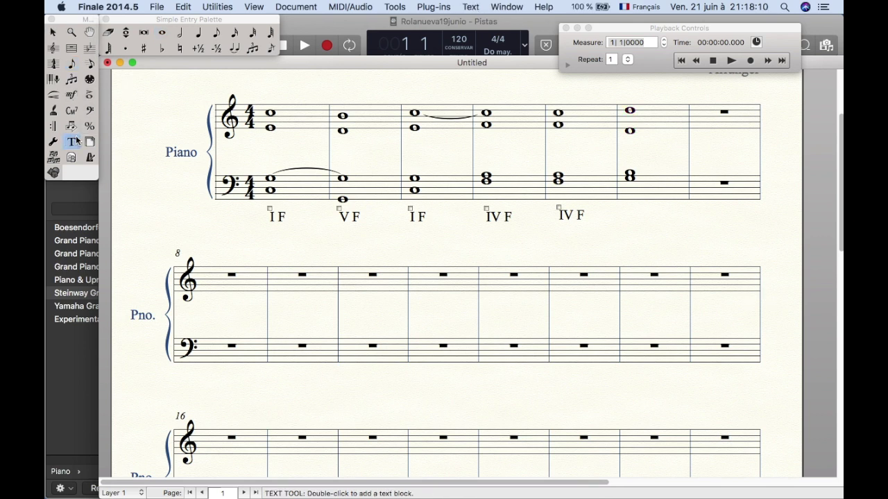
{"action": "double_click", "coordinate": [631, 219]}
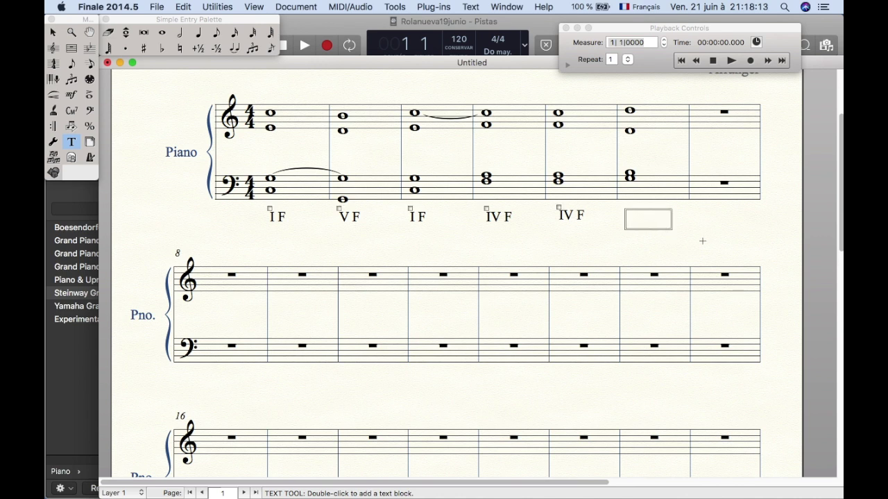
{"action": "type", "text": "VF"}
{"action": "key", "text": "BackSpace"}
{"action": "type", "text": "F"}
{"action": "left_click", "coordinate": [723, 213]}
{"action": "left_click_drag", "start_coordinate": [630, 212], "coordinate": [630, 207]}
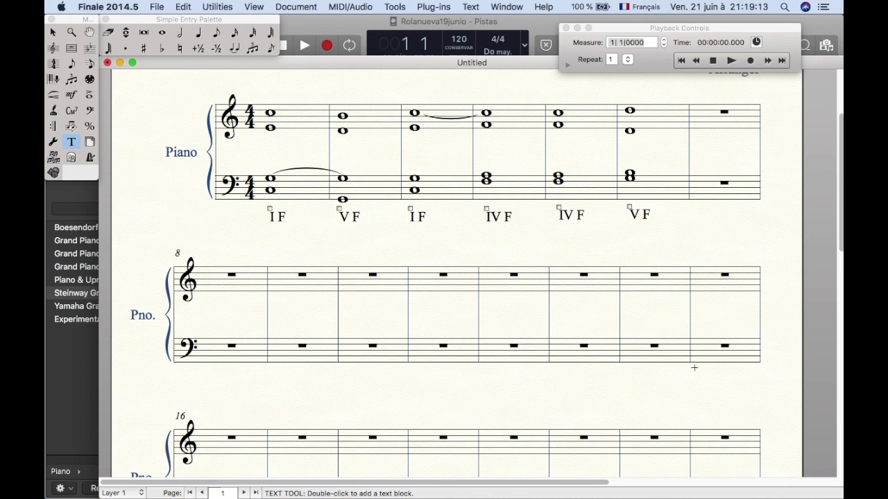
- Play back the notated progression through the sixth measure
{"action": "left_click", "coordinate": [731, 61]}
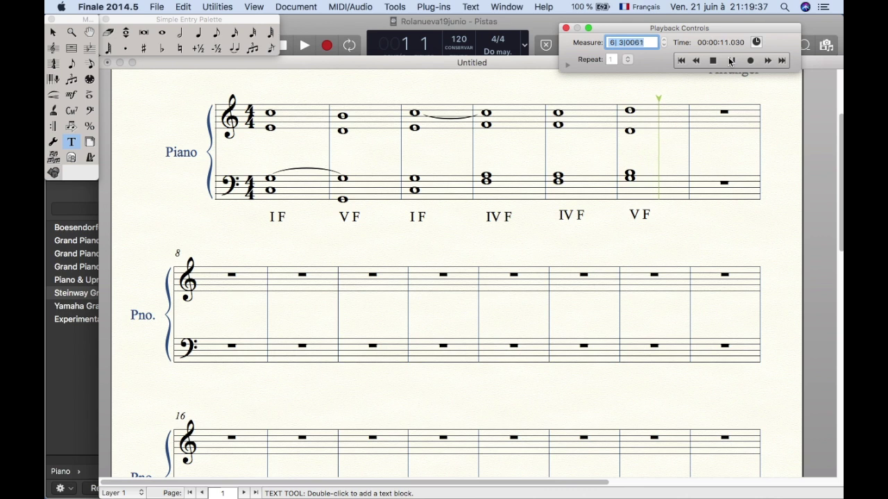
{"action": "left_click", "coordinate": [731, 61]}
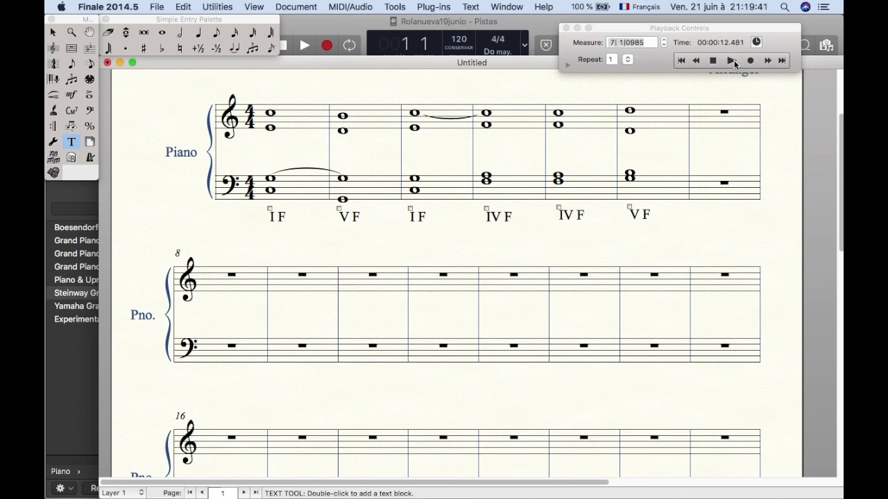
- Switch to Logic Pro X and play the C, F and G major triads on the Musical Typing keyboard, ending on C
{"action": "left_click", "coordinate": [537, 27]}
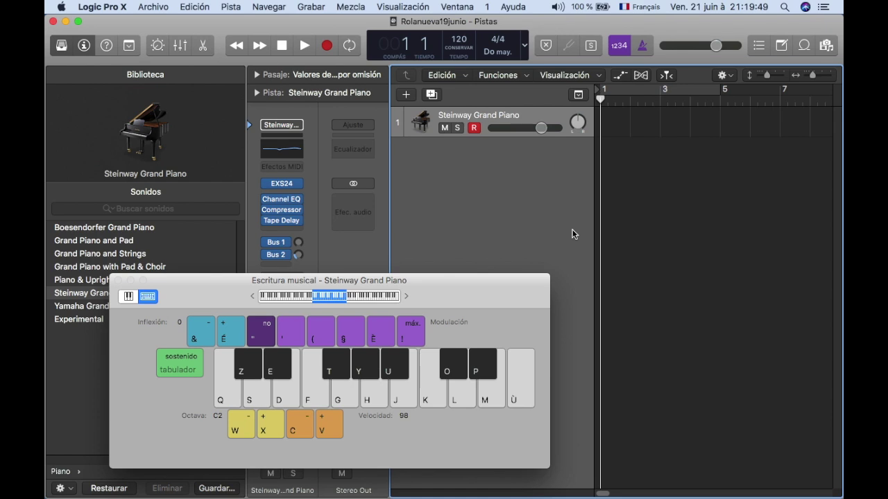
{"action": "key", "text": "q"}
{"action": "key", "text": "d"}
{"action": "key", "text": "q"}
{"action": "key", "text": "d"}
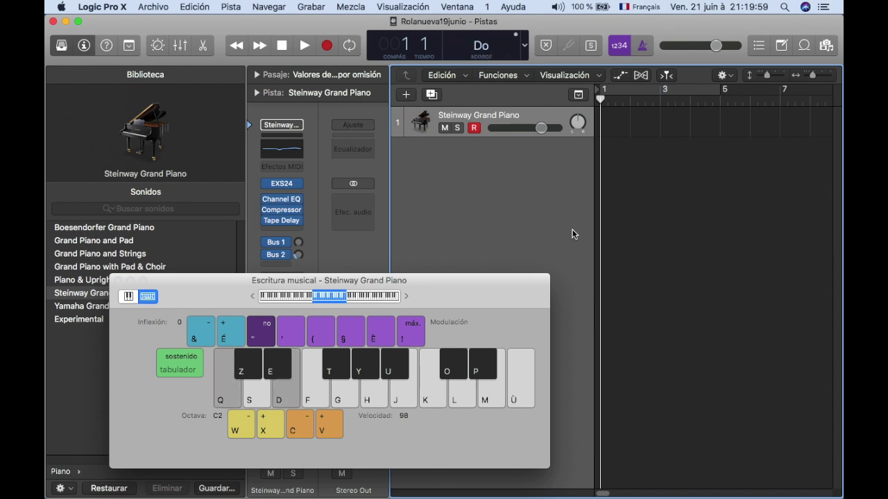
{"action": "key", "text": "g"}
{"action": "key", "text": "f"}
{"action": "key", "text": "h"}
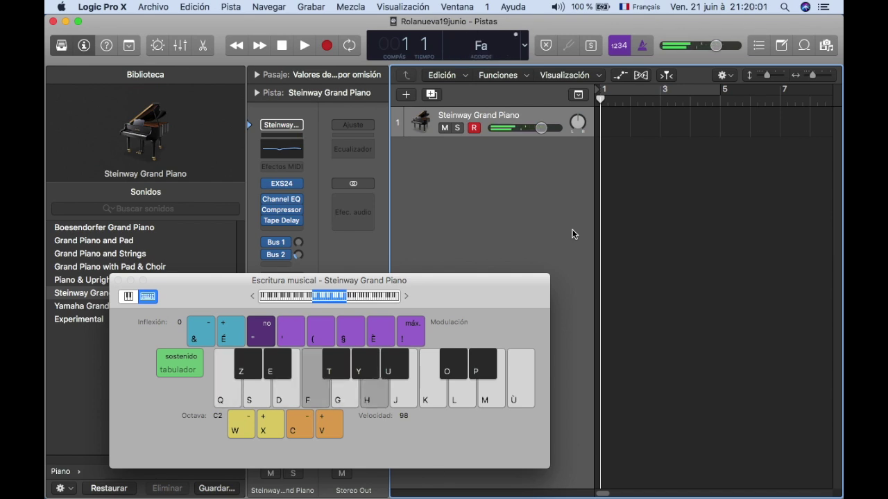
{"action": "key", "text": "k"}
{"action": "key", "text": "g"}
{"action": "key", "text": "j"}
{"action": "key", "text": "l"}
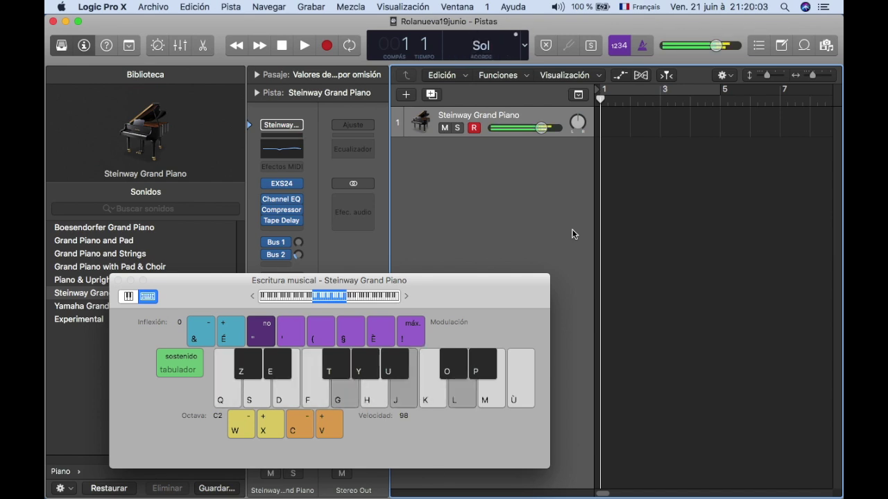
{"action": "key", "text": "k"}
{"action": "key", "text": "m"}
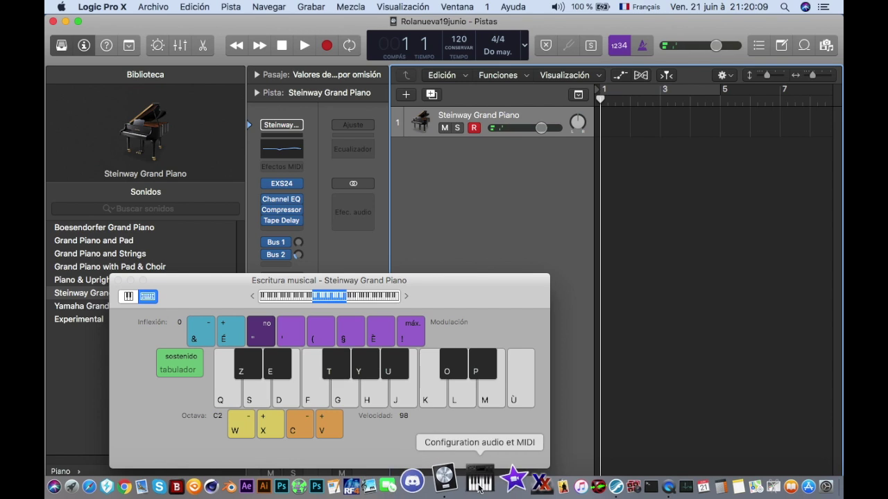
- Switch back to Finale and play the six-measure progression from the first measure twice, stopping playback each time
{"action": "left_click", "coordinate": [559, 478]}
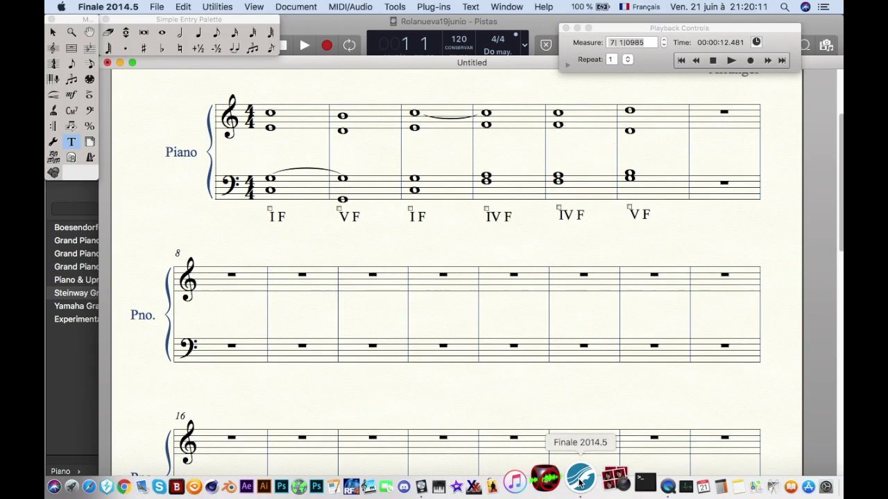
{"action": "left_click", "coordinate": [730, 62]}
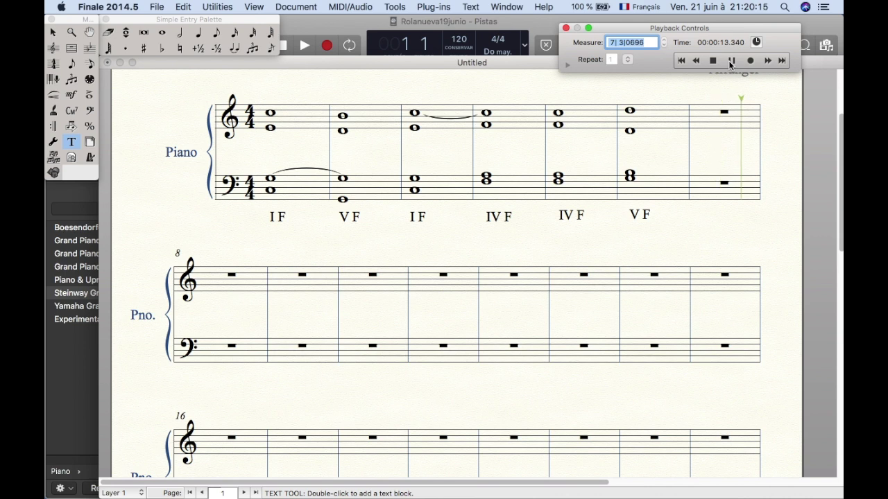
{"action": "left_click", "coordinate": [714, 63]}
{"action": "left_click", "coordinate": [730, 62]}
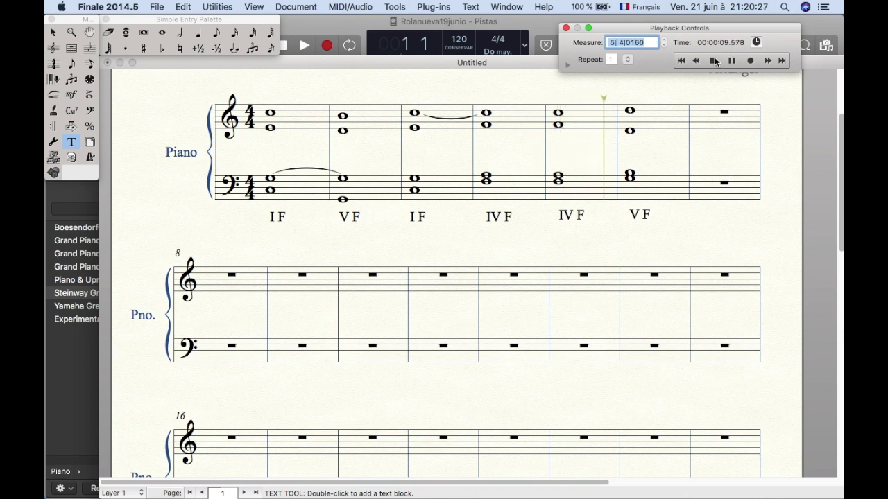
{"action": "left_click", "coordinate": [715, 61]}
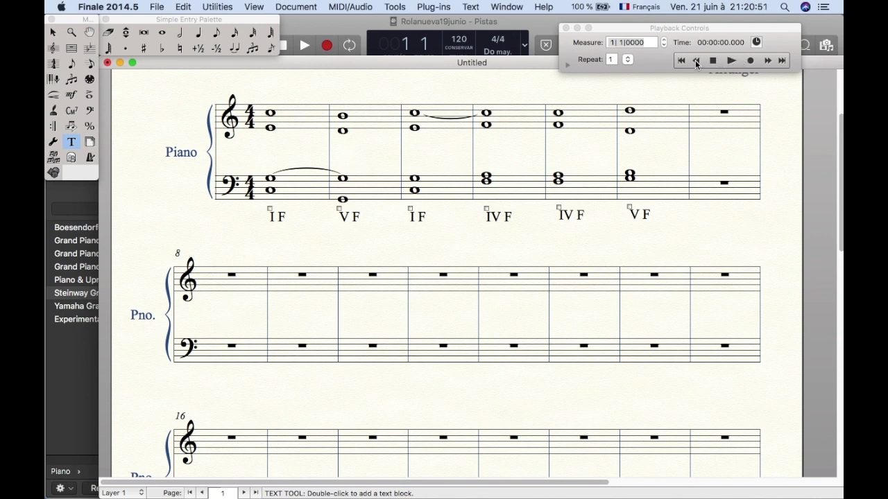
{"action": "left_click", "coordinate": [683, 61]}
{"action": "left_click", "coordinate": [731, 61]}
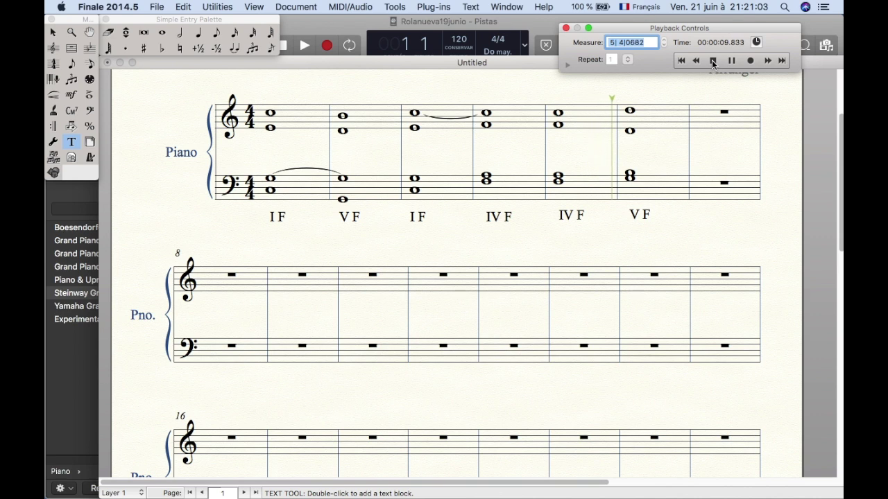
{"action": "left_click", "coordinate": [712, 61]}
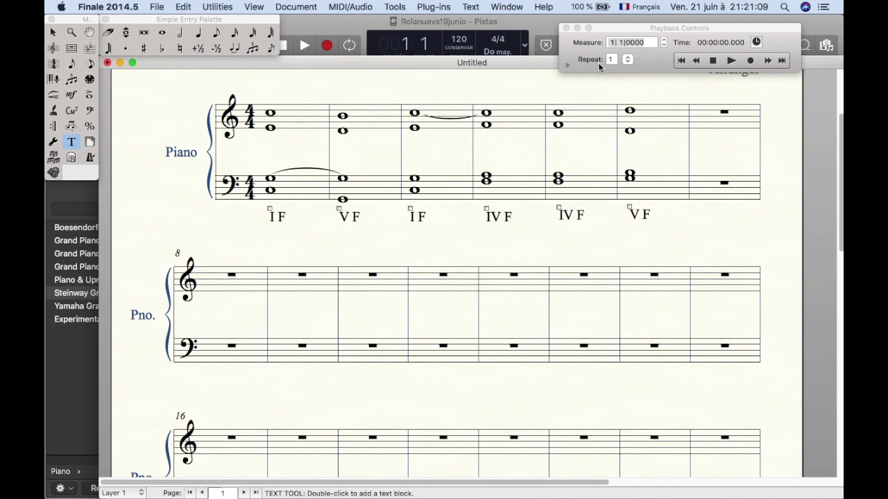
{"action": "scroll", "coordinate": [519, 234], "scroll_direction": "up", "scroll_amount": 3}
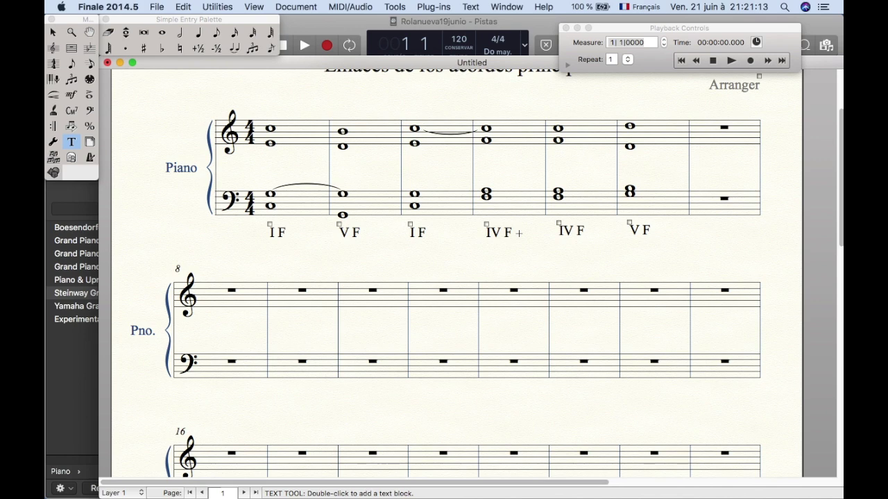
{"action": "scroll", "coordinate": [519, 234], "scroll_direction": "up", "scroll_amount": 5}
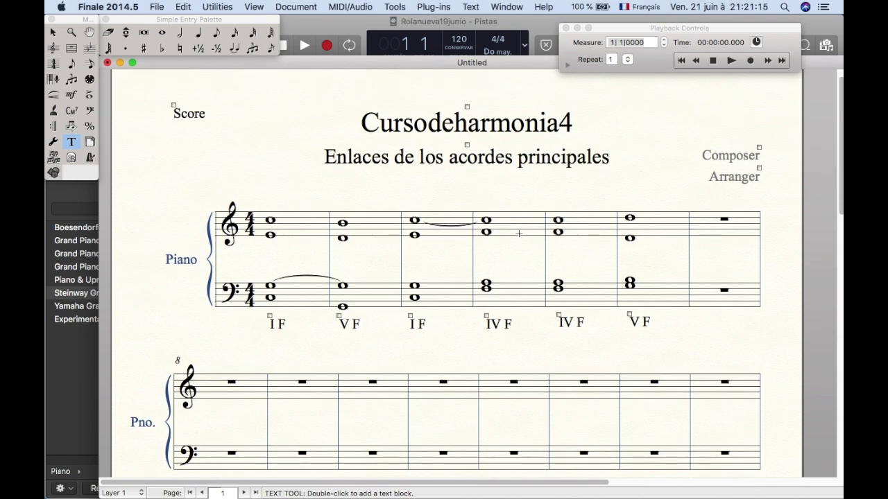
{"action": "scroll", "coordinate": [519, 234], "scroll_direction": "up", "scroll_amount": 1}
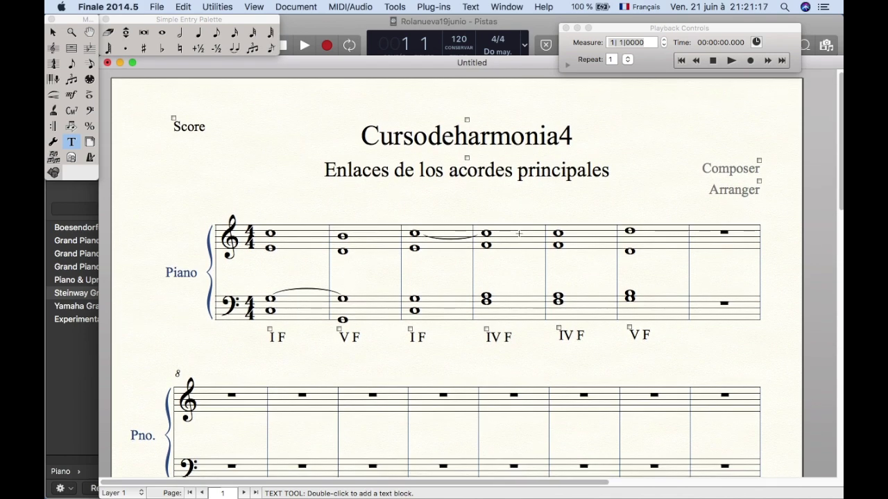
{"action": "scroll", "coordinate": [518, 234], "scroll_direction": "down", "scroll_amount": 2}
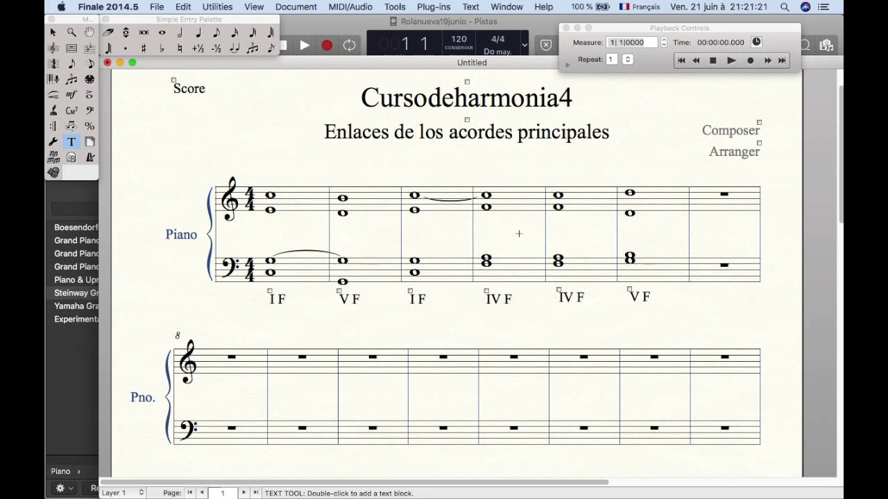
{"action": "scroll", "coordinate": [519, 234], "scroll_direction": "down", "scroll_amount": 1}
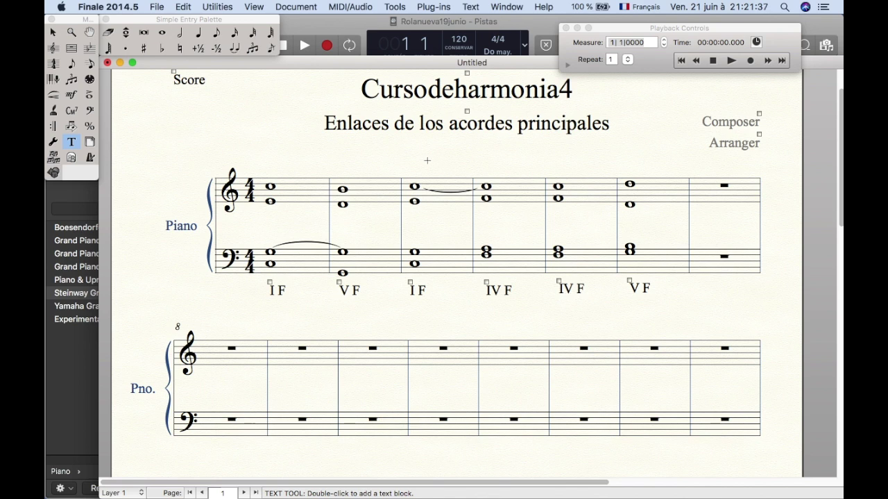
{"action": "left_click", "coordinate": [548, 28]}
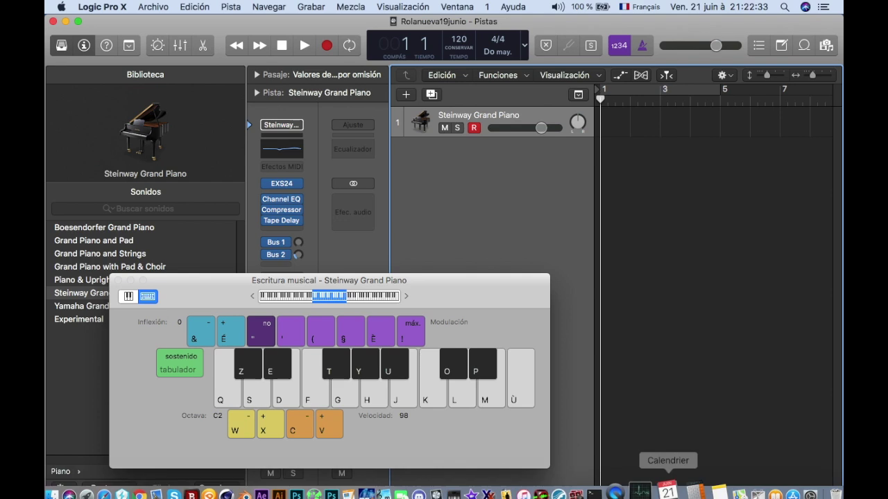
{"action": "left_click", "coordinate": [632, 490]}
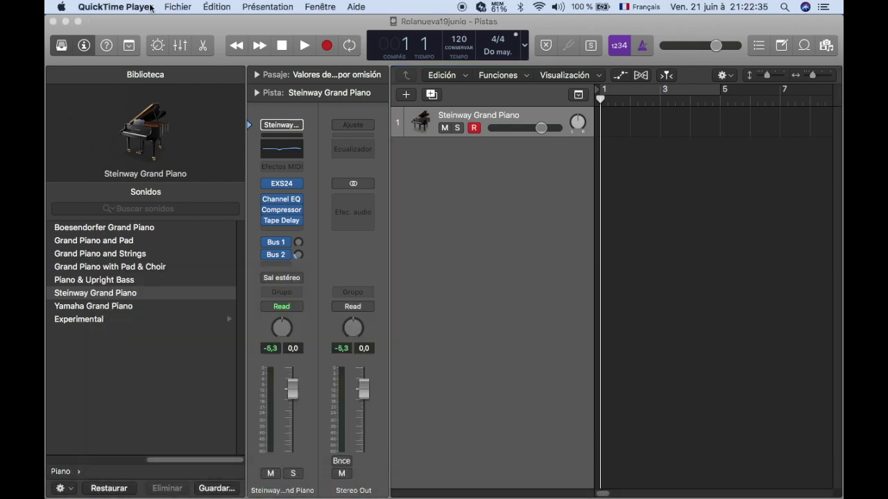
{"action": "left_click", "coordinate": [137, 9]}
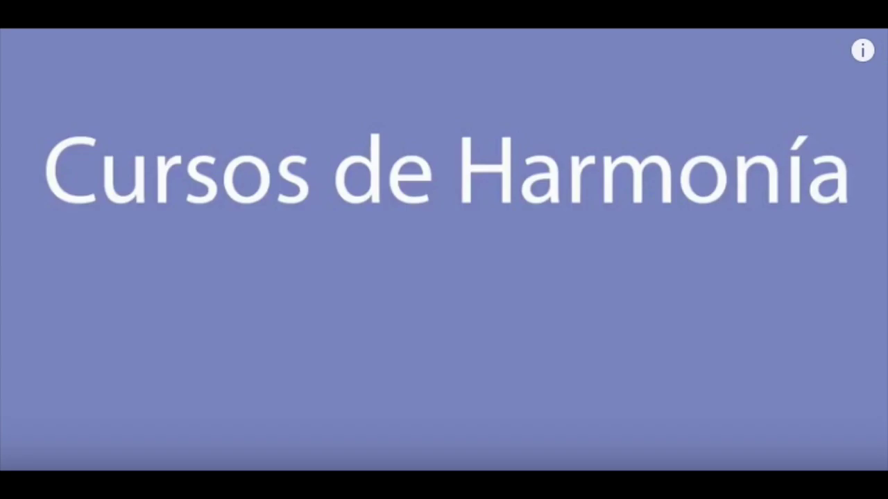